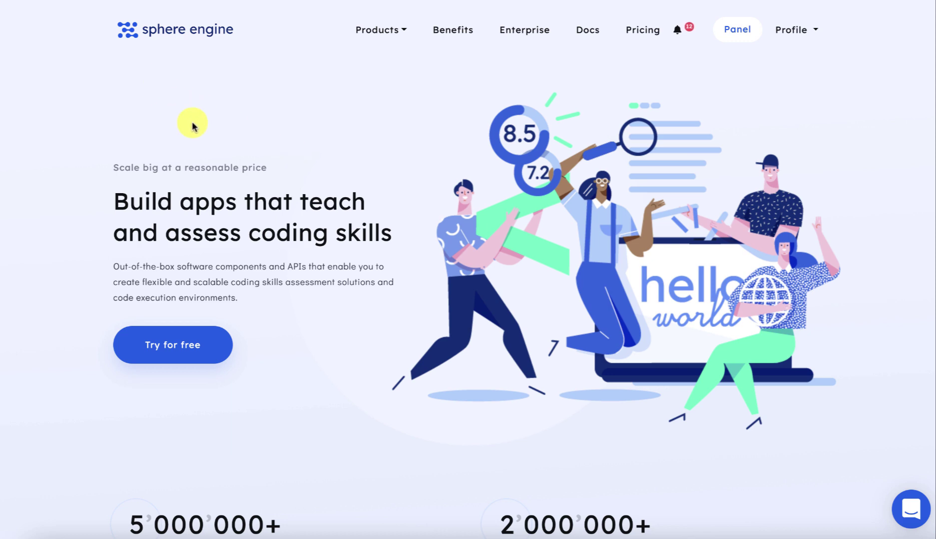
- Go from the Sphere Engine account profile menu to the API Tokens page
{"action": "scroll", "coordinate": [249, 172], "scroll_direction": "down", "scroll_amount": 5}
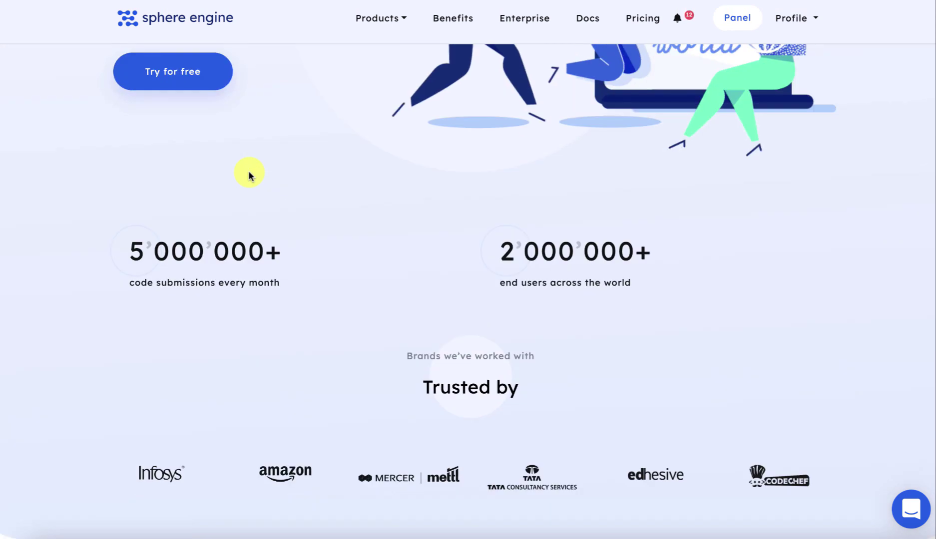
{"action": "scroll", "coordinate": [249, 172], "scroll_direction": "up", "scroll_amount": 3}
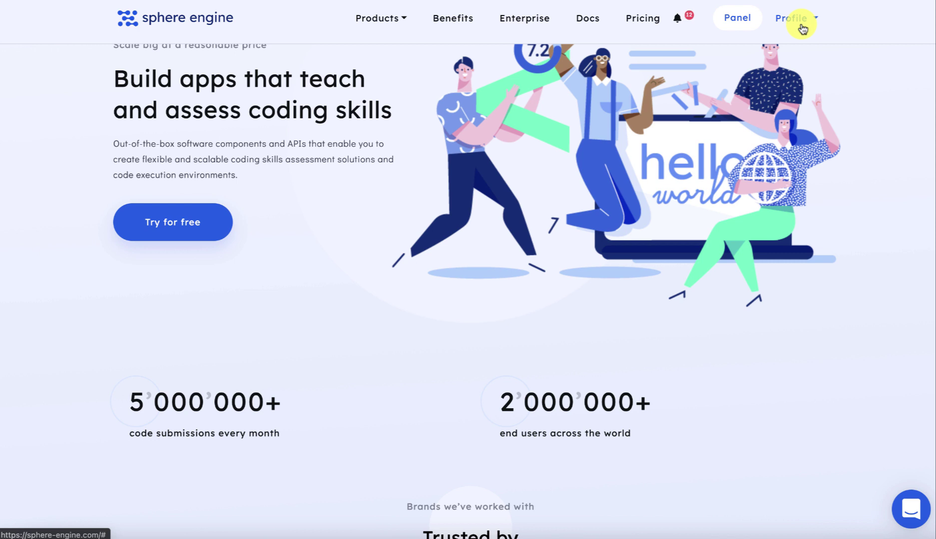
{"action": "left_click", "coordinate": [801, 26]}
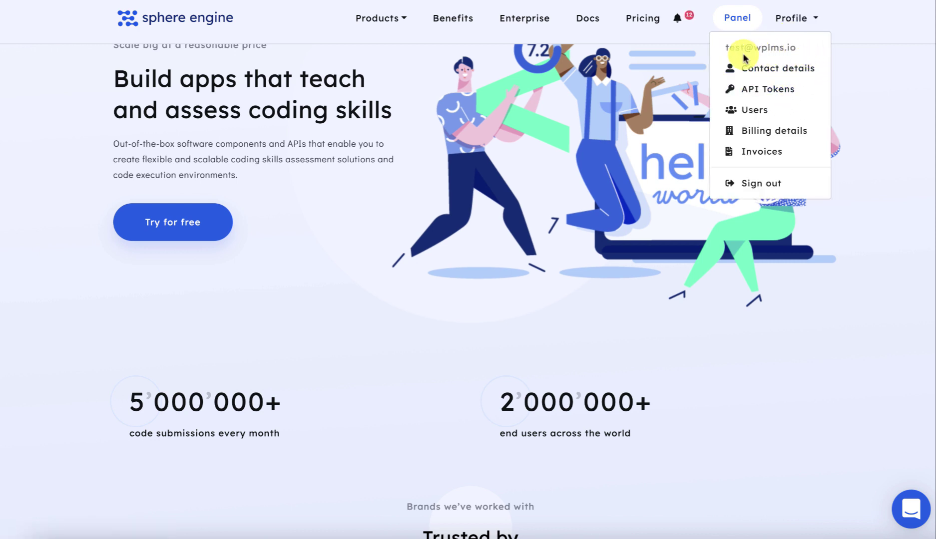
{"action": "left_click_drag", "start_coordinate": [729, 50], "coordinate": [796, 46]}
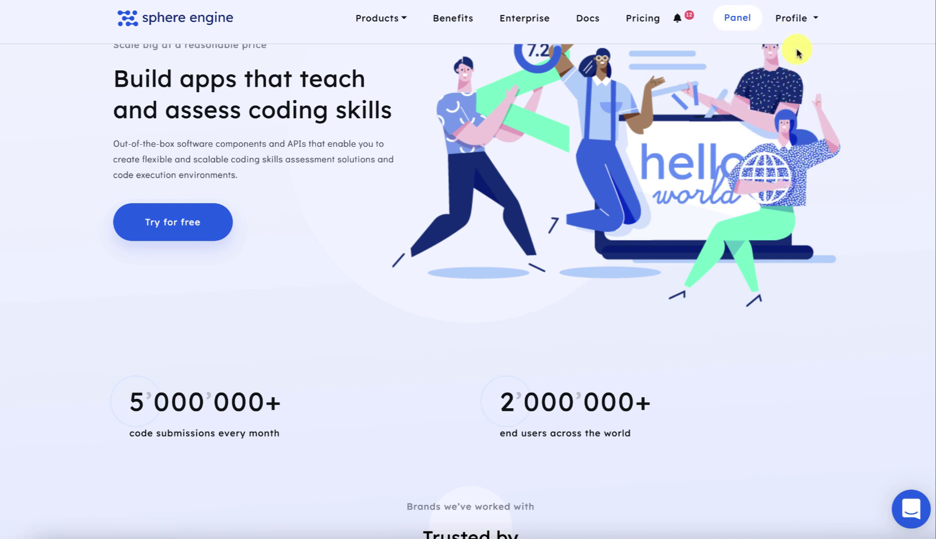
{"action": "left_click", "coordinate": [813, 27]}
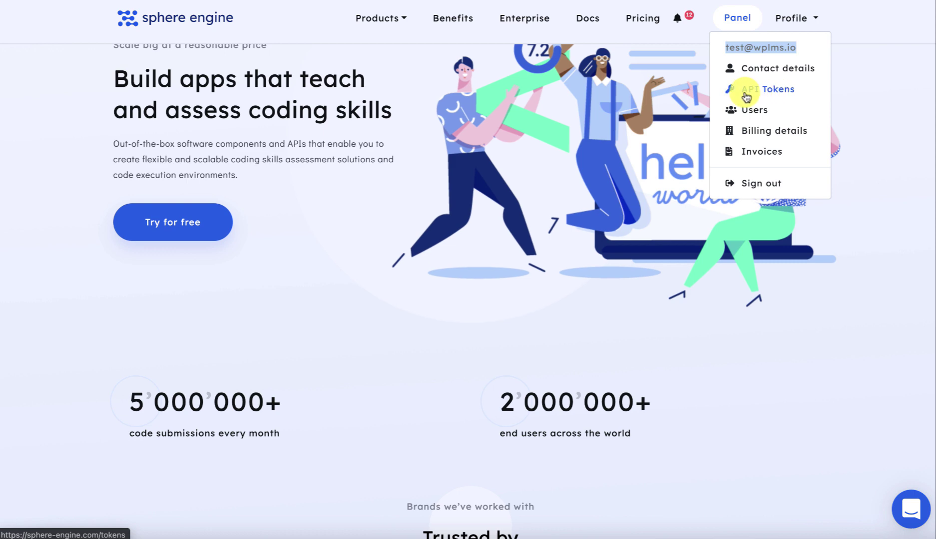
{"action": "left_click", "coordinate": [761, 90]}
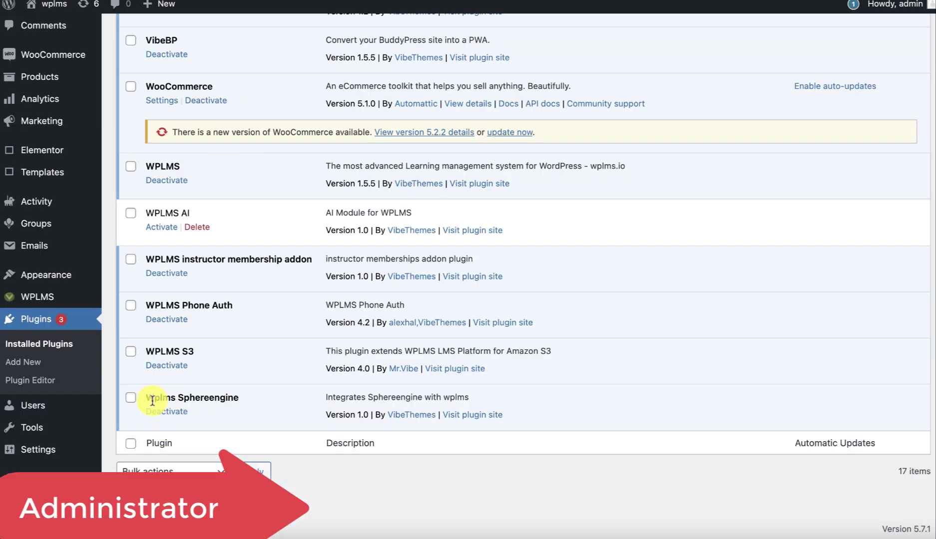
- Confirm the Wplms Sphereengine plugin is active, then go to the LMS settings
{"action": "left_click_drag", "start_coordinate": [154, 398], "coordinate": [299, 400]}
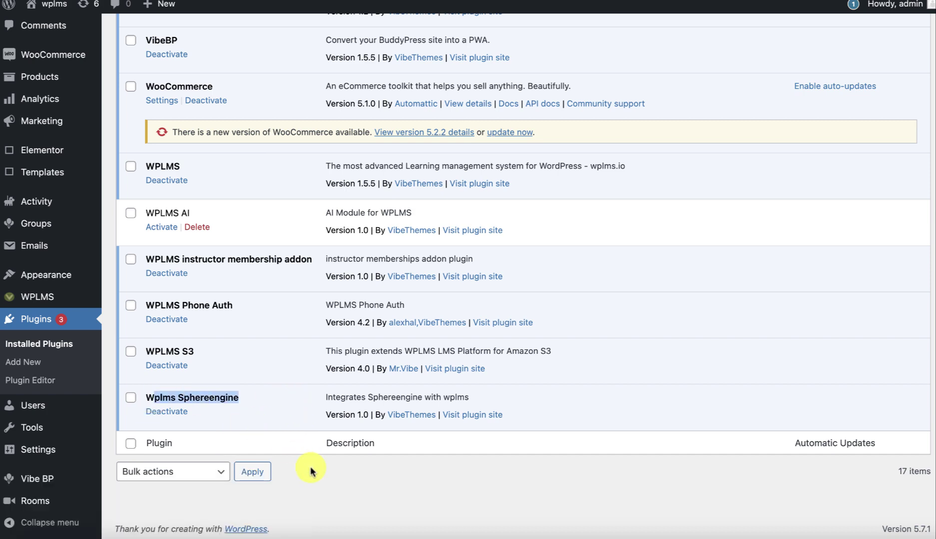
{"action": "scroll", "coordinate": [312, 524], "scroll_direction": "up", "scroll_amount": 15}
{"action": "mouse_move", "coordinate": [40, 86]}
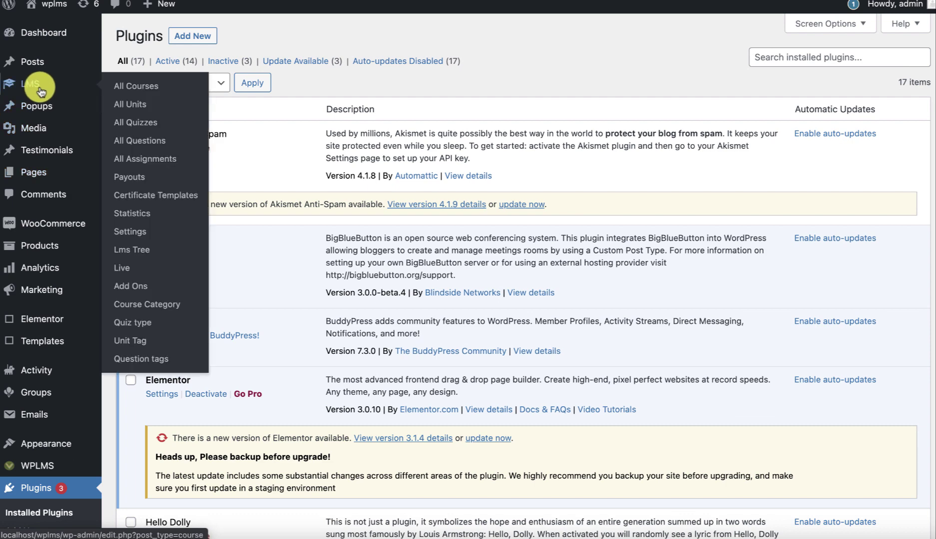
{"action": "left_click", "coordinate": [131, 232]}
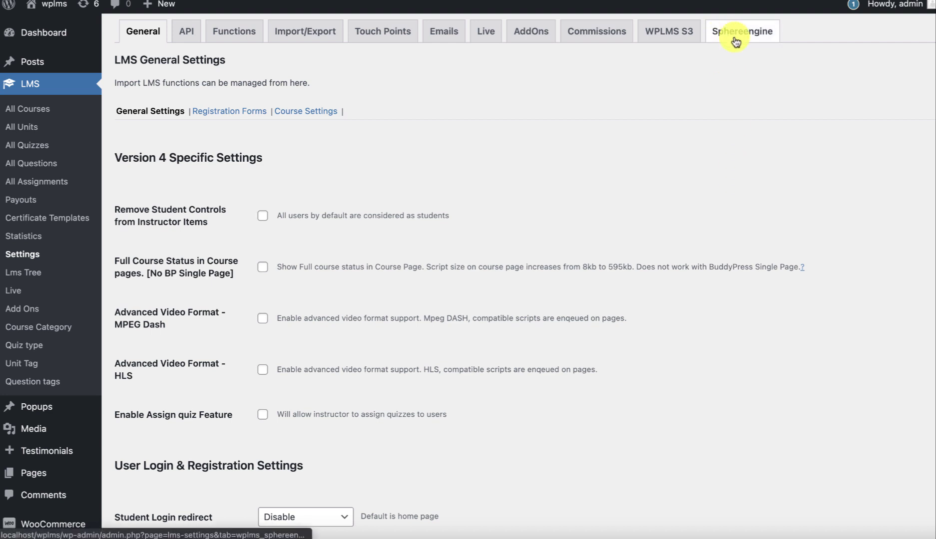
- Review the Sphereengine tab's Widget Hash ID and Compilers API Endpoint fields
{"action": "left_click", "coordinate": [740, 42]}
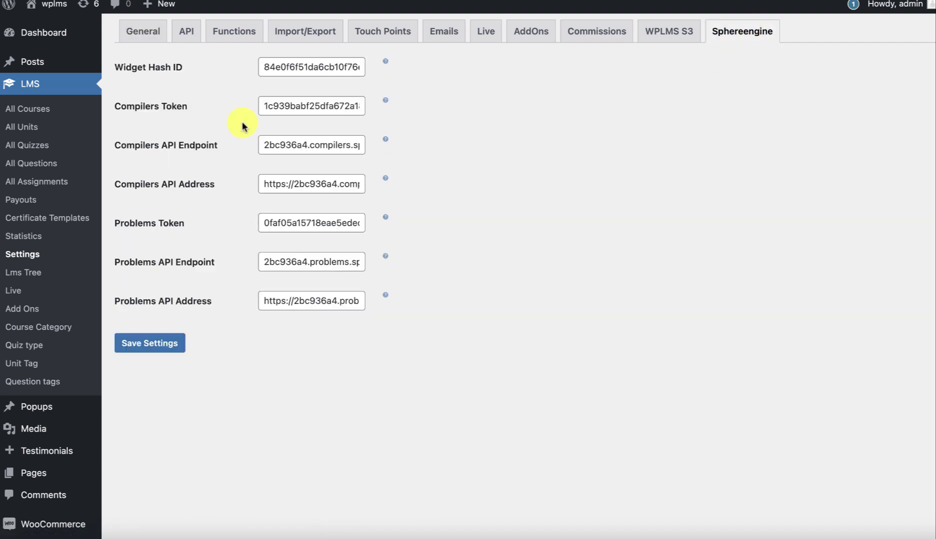
{"action": "left_click_drag", "start_coordinate": [125, 68], "coordinate": [176, 68]}
{"action": "left_click_drag", "start_coordinate": [148, 108], "coordinate": [164, 106]}
{"action": "left_click_drag", "start_coordinate": [135, 146], "coordinate": [217, 150]}
- Put the Sphere Engine API Tokens window beside the WordPress settings to compare Compilers and Problems values
{"action": "key", "text": "super+Tab"}
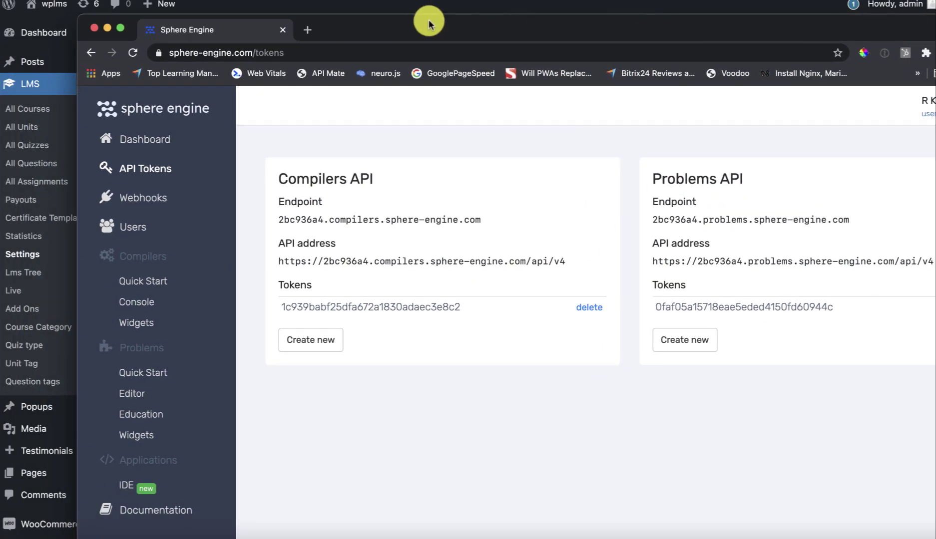
{"action": "left_click_drag", "start_coordinate": [428, 20], "coordinate": [764, 0]}
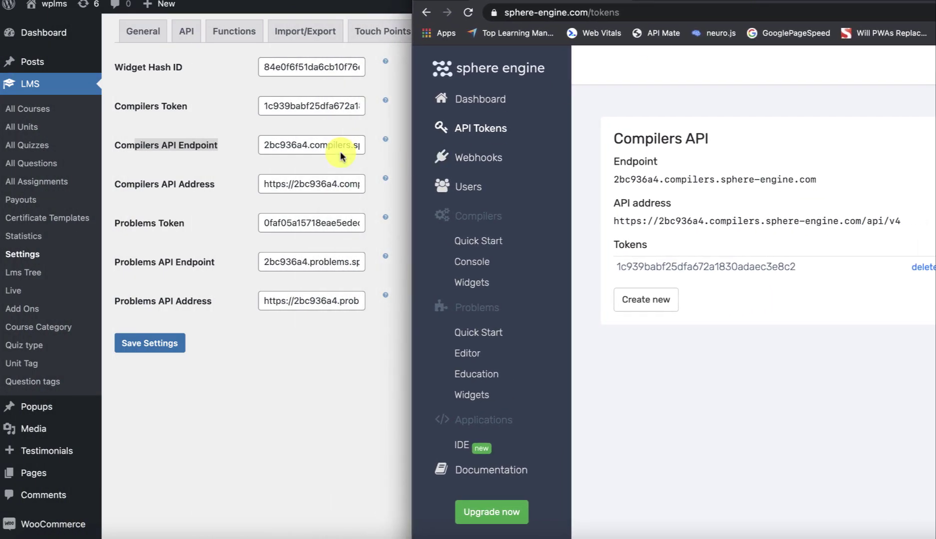
{"action": "left_click", "coordinate": [282, 146]}
{"action": "key", "text": "super+Tab"}
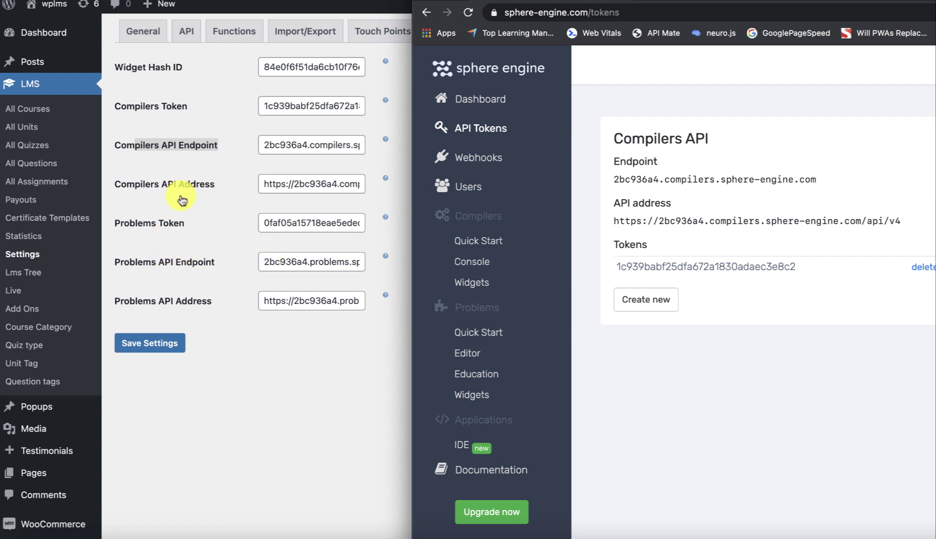
{"action": "left_click_drag", "start_coordinate": [500, 1], "coordinate": [204, 1]}
{"action": "left_click_drag", "start_coordinate": [115, 205], "coordinate": [452, 205]}
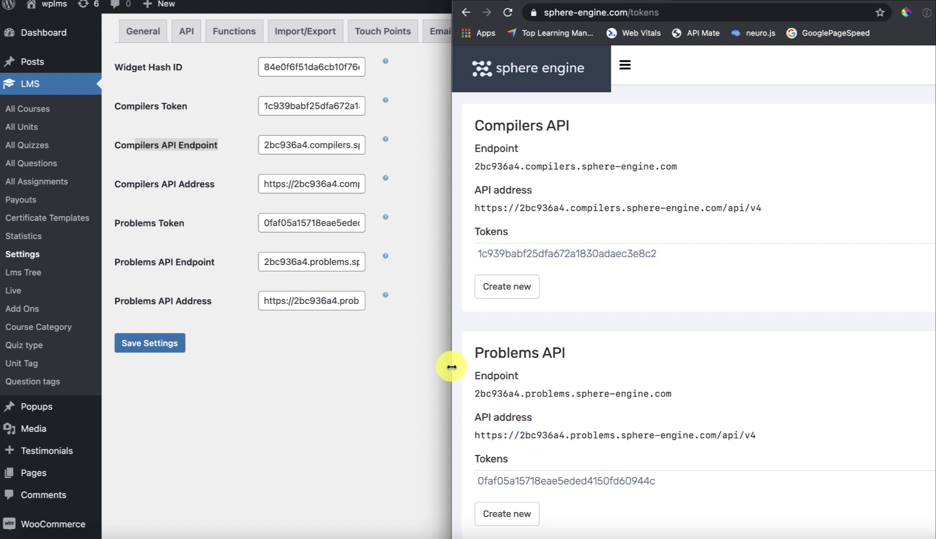
{"action": "left_click_drag", "start_coordinate": [450, 367], "coordinate": [176, 372]}
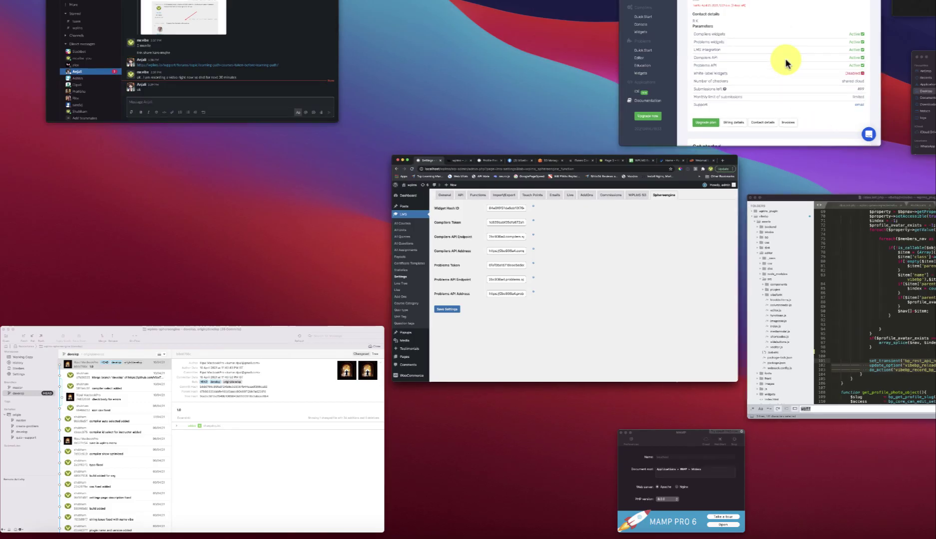
- Find the Compilers widget whose hash matches the WordPress Widget Hash ID
{"action": "left_click", "coordinate": [786, 58]}
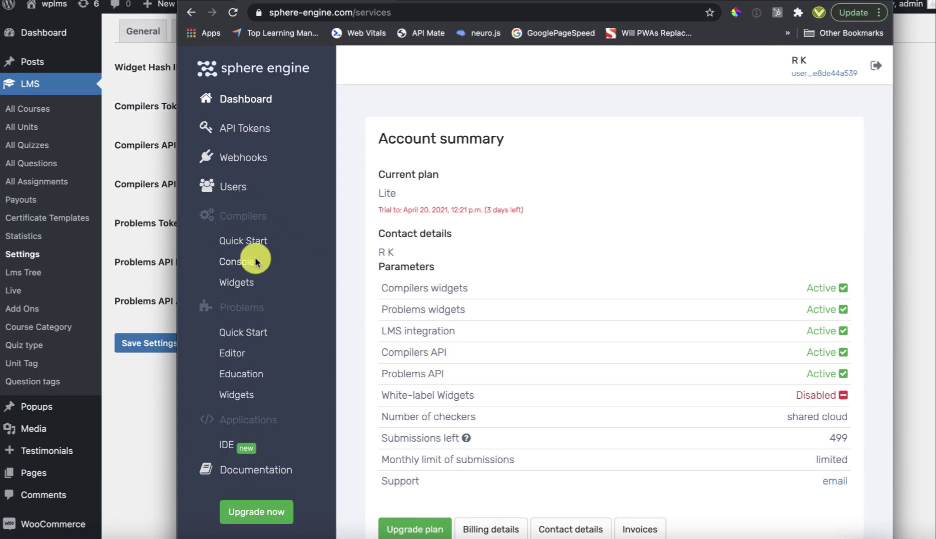
{"action": "left_click", "coordinate": [242, 289]}
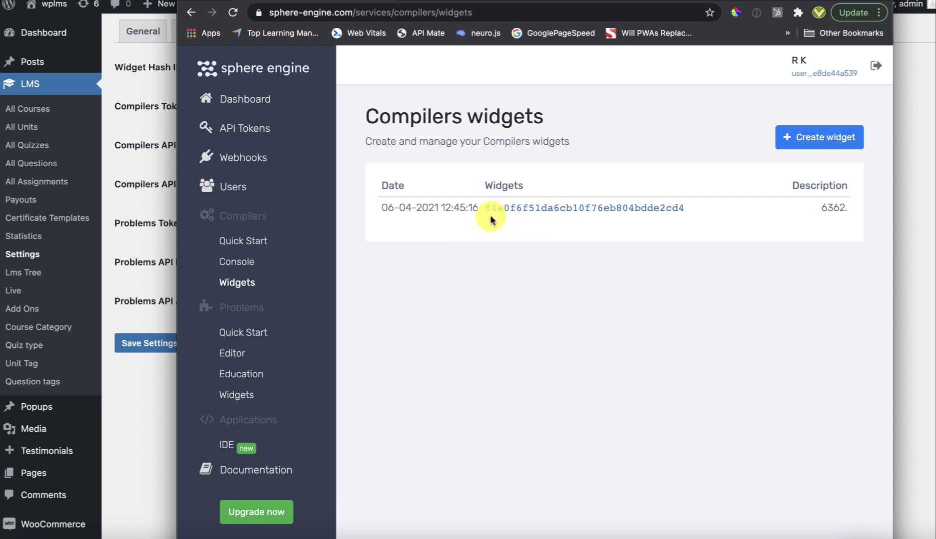
{"action": "left_click_drag", "start_coordinate": [684, 208], "coordinate": [487, 208]}
{"action": "left_click", "coordinate": [155, 205]}
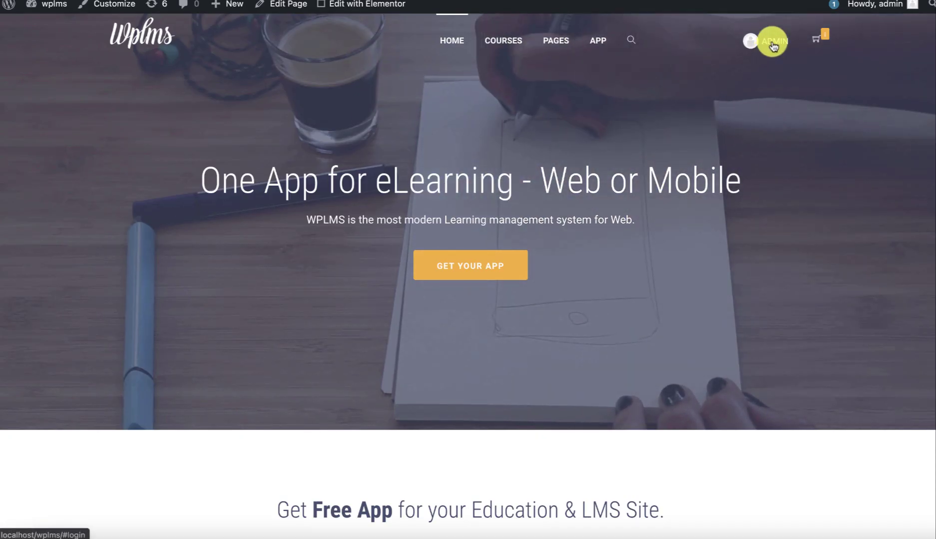
- Go to the Software training reloaded course curriculum and add a new unit
{"action": "mouse_move", "coordinate": [769, 42]}
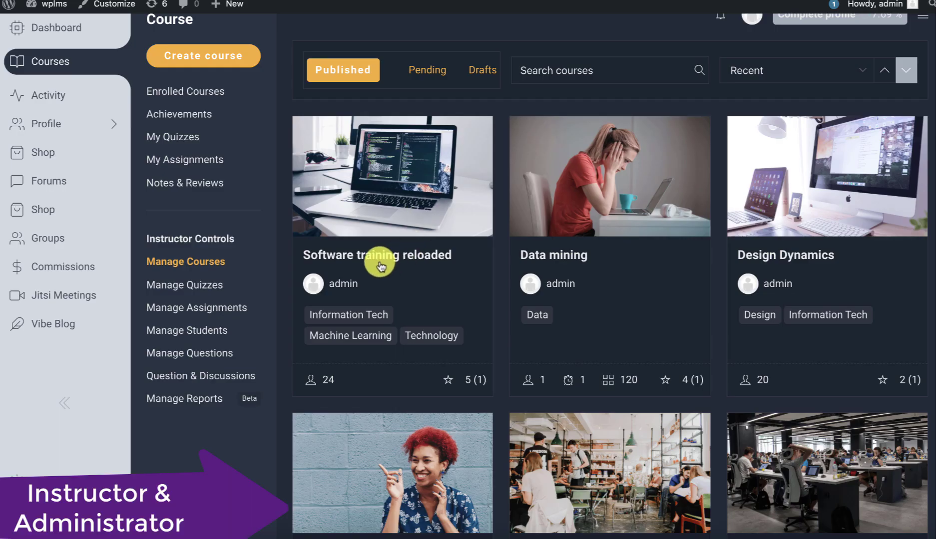
{"action": "left_click", "coordinate": [384, 256]}
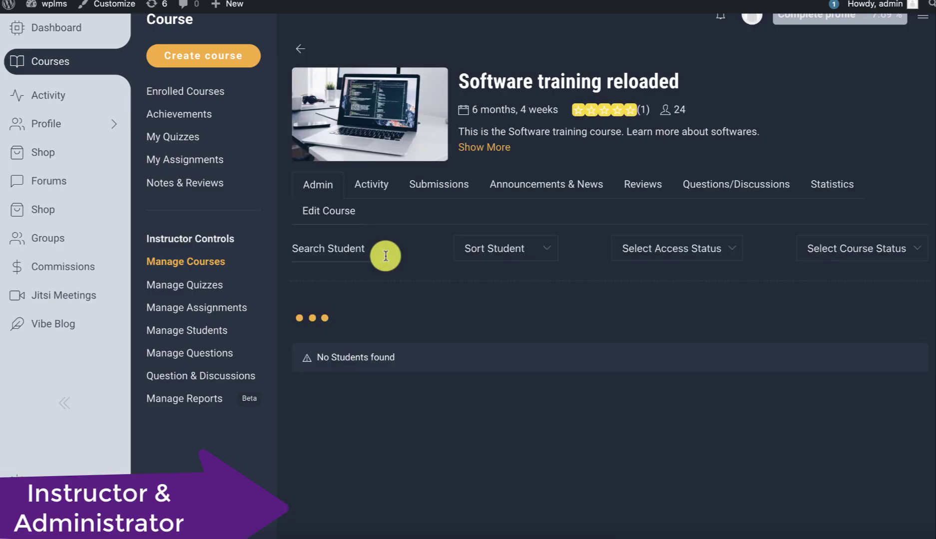
{"action": "left_click", "coordinate": [344, 212]}
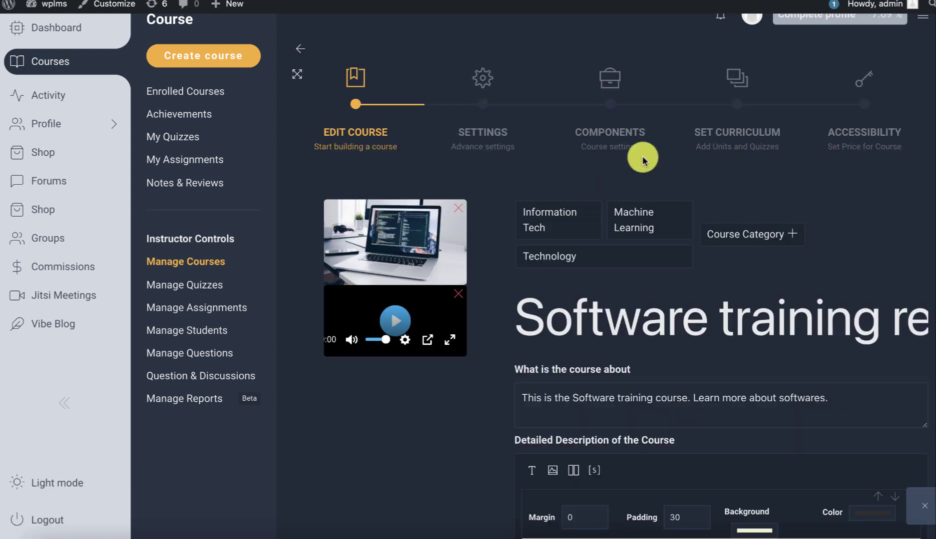
{"action": "left_click", "coordinate": [721, 140]}
{"action": "scroll", "coordinate": [526, 318], "scroll_direction": "down", "scroll_amount": 5}
{"action": "scroll", "coordinate": [526, 318], "scroll_direction": "down", "scroll_amount": 5}
{"action": "left_click", "coordinate": [547, 360]}
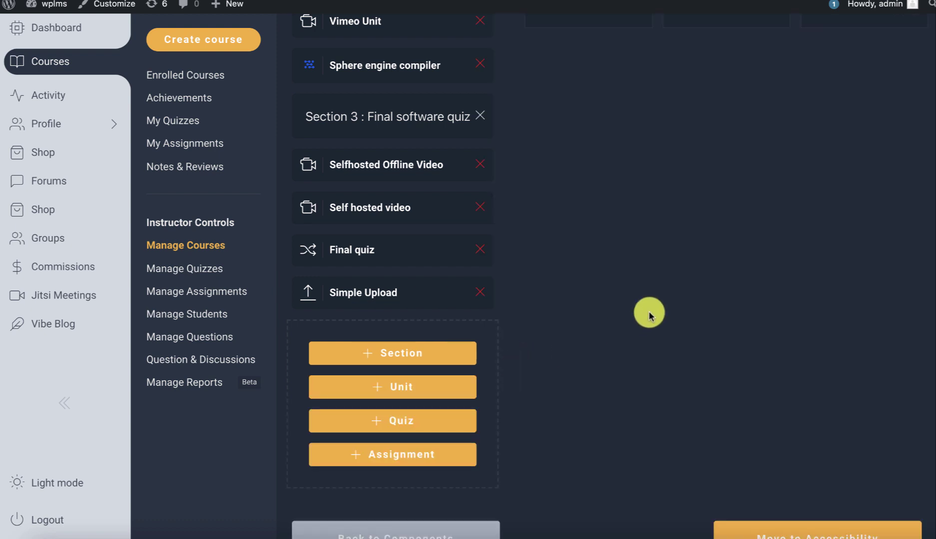
{"action": "scroll", "coordinate": [648, 310], "scroll_direction": "up", "scroll_amount": 7}
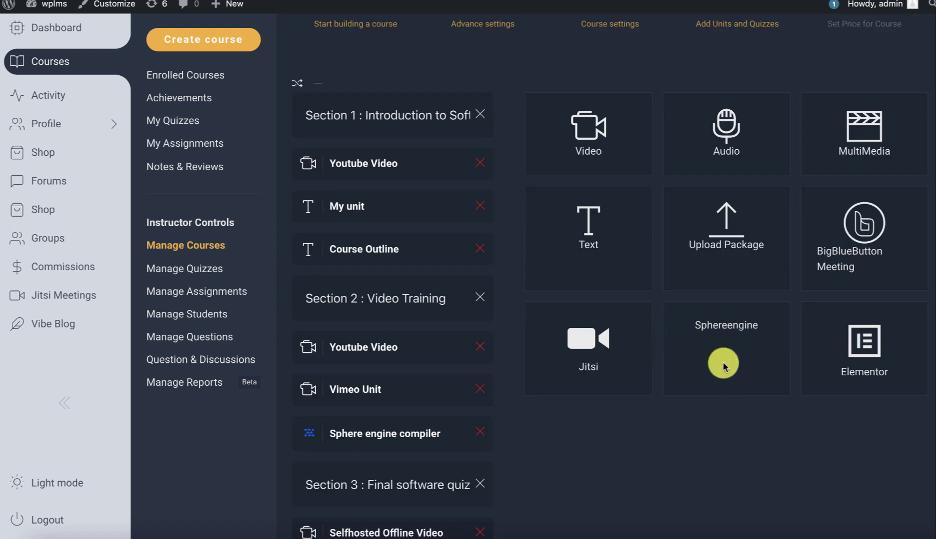
- Make the new unit a Sphereengine unit
{"action": "left_click", "coordinate": [735, 328]}
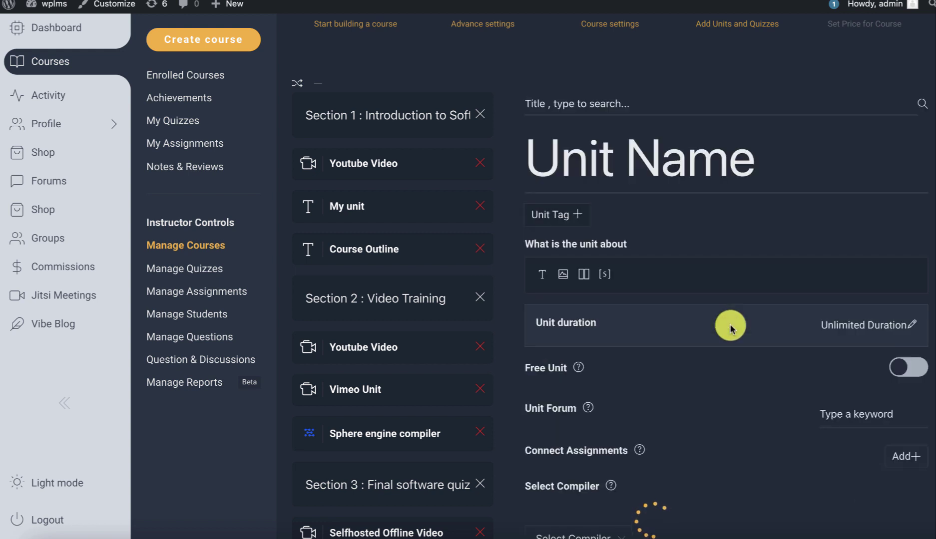
{"action": "scroll", "coordinate": [731, 328], "scroll_direction": "down", "scroll_amount": 2}
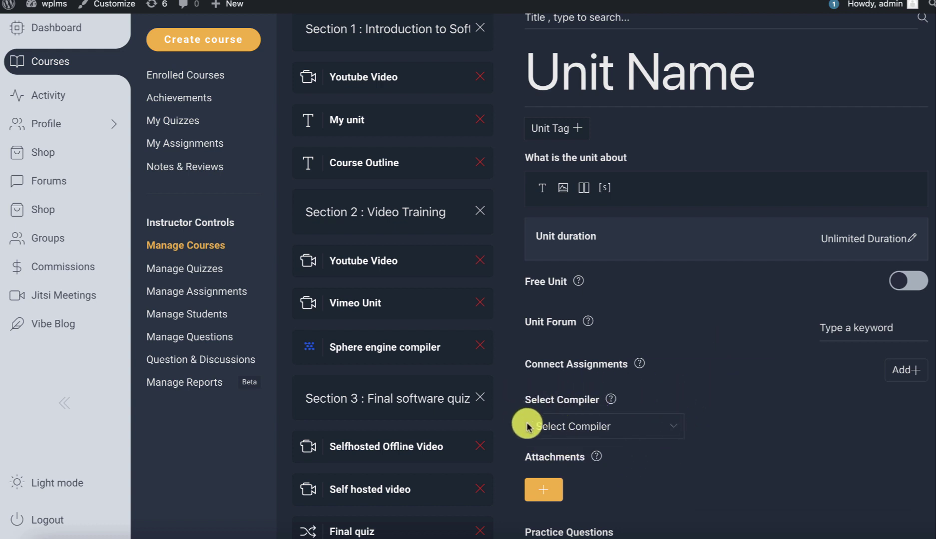
{"action": "scroll", "coordinate": [595, 425], "scroll_direction": "up", "scroll_amount": 1}
{"action": "left_click", "coordinate": [545, 118]}
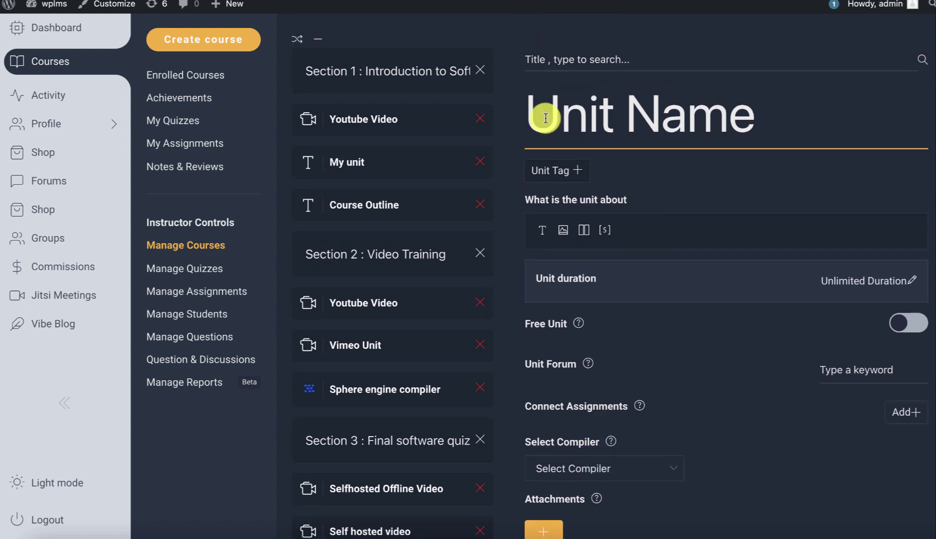
{"action": "scroll", "coordinate": [679, 184], "scroll_direction": "down", "scroll_amount": 6}
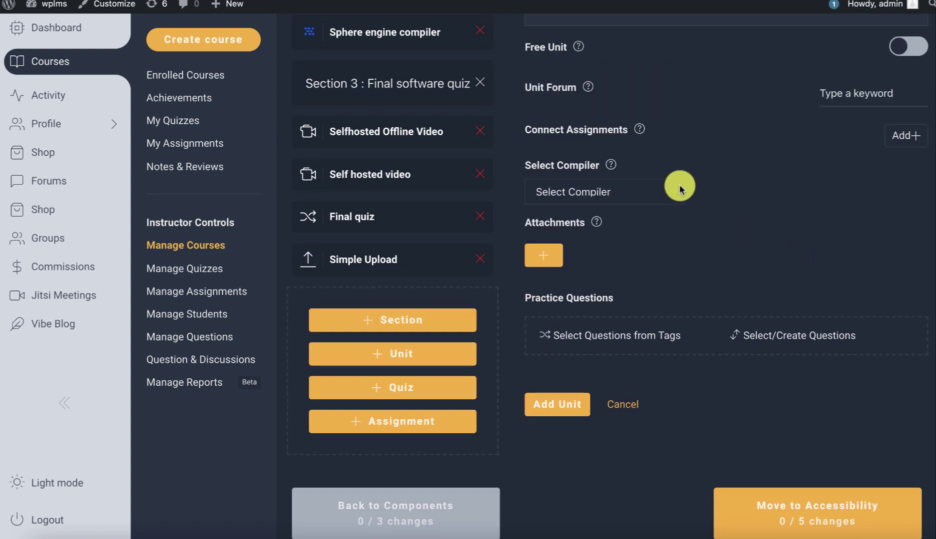
- Set the unit's compiler to PHP
{"action": "left_click", "coordinate": [653, 194]}
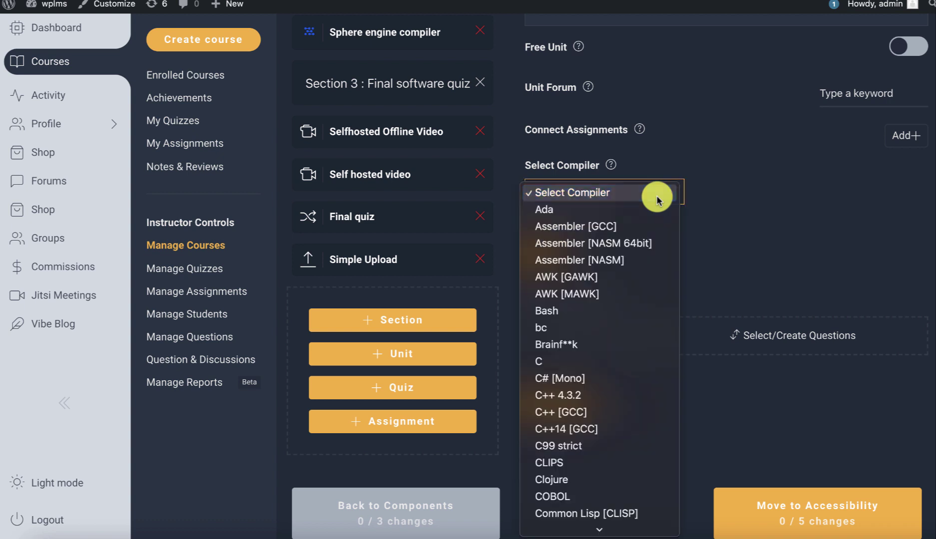
{"action": "left_click", "coordinate": [618, 193]}
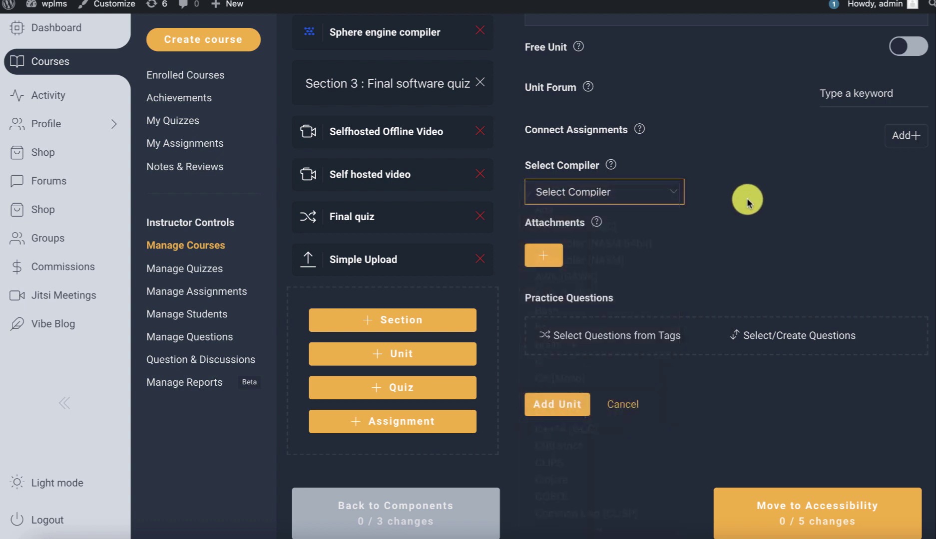
{"action": "left_click", "coordinate": [657, 202]}
{"action": "key", "text": "p"}
{"action": "key", "text": "h"}
{"action": "left_click", "coordinate": [567, 515]}
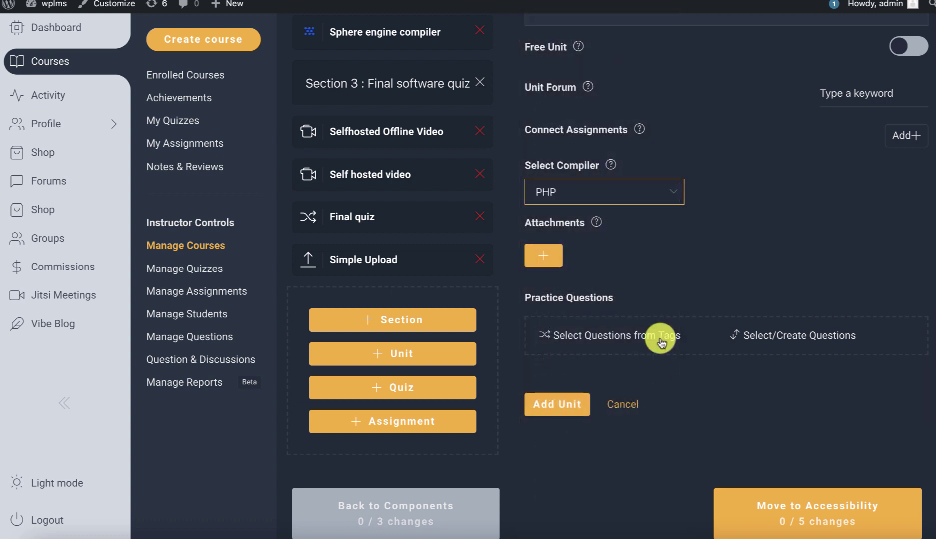
- Add the PHP code unit and move it above Final quiz in Section 3
{"action": "left_click", "coordinate": [549, 404]}
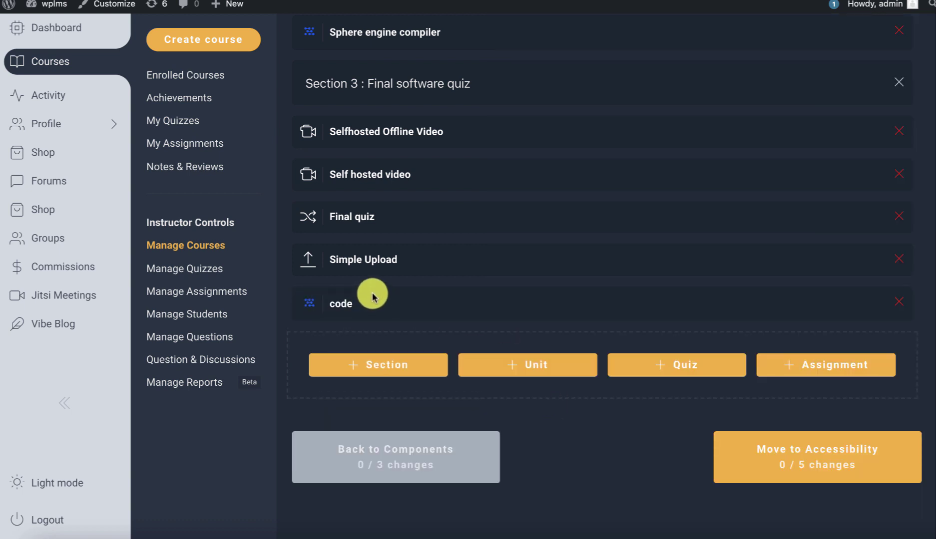
{"action": "left_click_drag", "start_coordinate": [358, 309], "coordinate": [366, 211]}
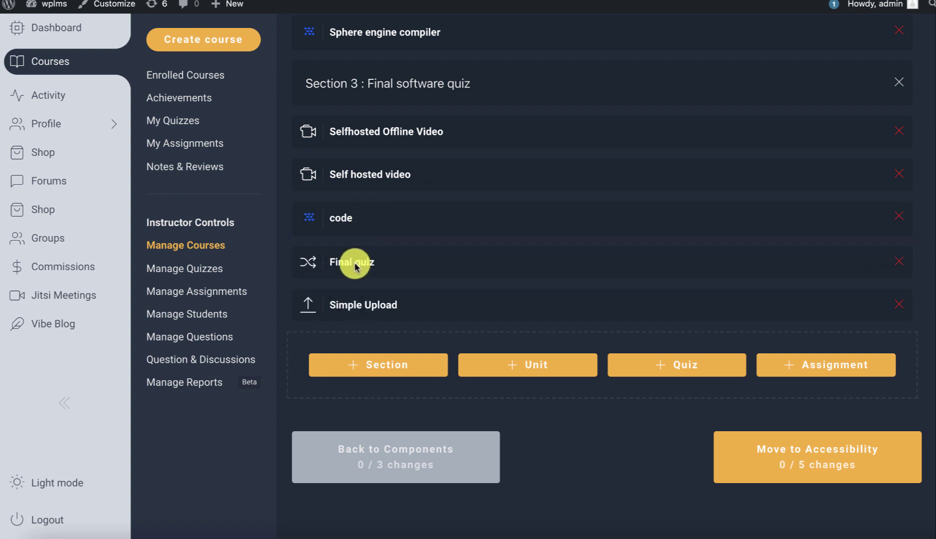
{"action": "scroll", "coordinate": [355, 266], "scroll_direction": "up", "scroll_amount": 1}
- Preview the Final quiz editor, cancel it, and start a new quiz
{"action": "left_click", "coordinate": [342, 340]}
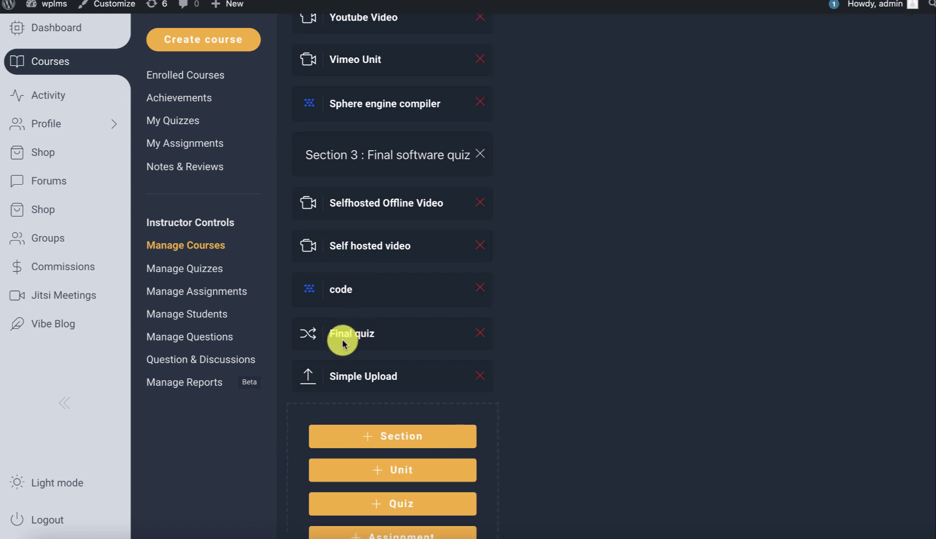
{"action": "scroll", "coordinate": [664, 243], "scroll_direction": "up", "scroll_amount": 4}
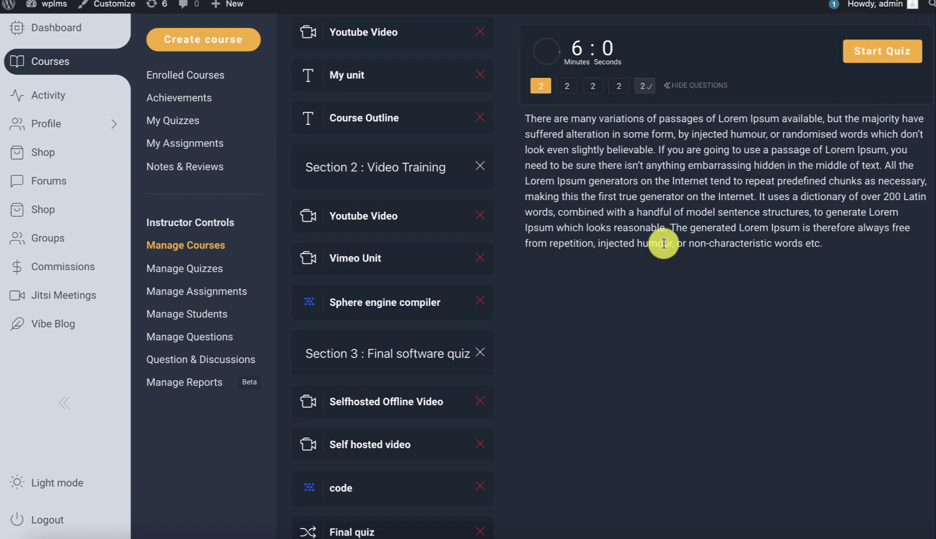
{"action": "scroll", "coordinate": [664, 243], "scroll_direction": "up", "scroll_amount": 5}
{"action": "left_click", "coordinate": [903, 203]}
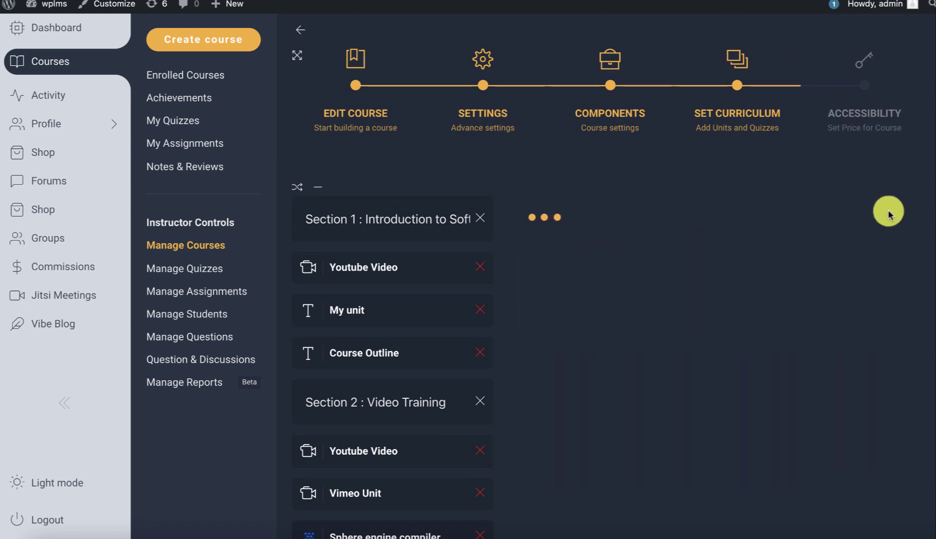
{"action": "scroll", "coordinate": [707, 360], "scroll_direction": "down", "scroll_amount": 3}
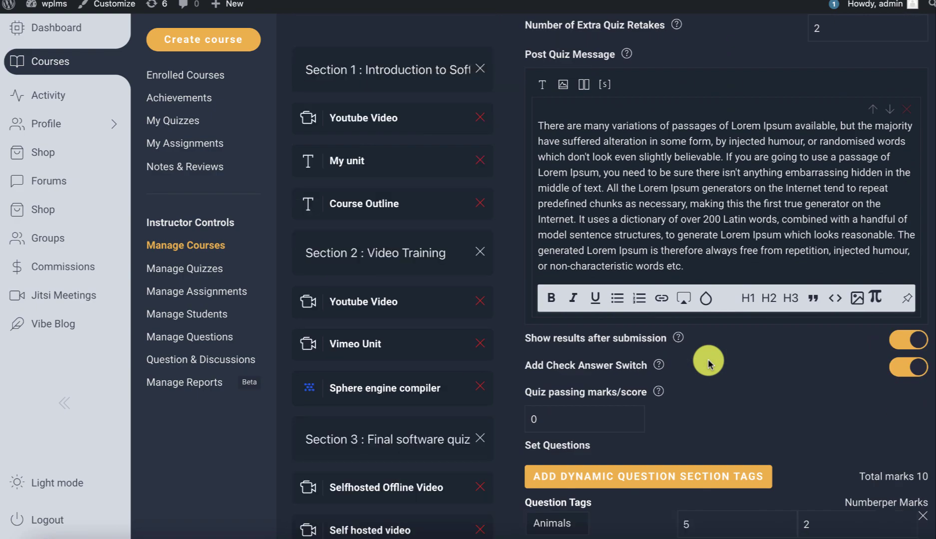
{"action": "scroll", "coordinate": [708, 363], "scroll_direction": "down", "scroll_amount": 9}
{"action": "scroll", "coordinate": [708, 363], "scroll_direction": "up", "scroll_amount": 2}
{"action": "scroll", "coordinate": [708, 363], "scroll_direction": "up", "scroll_amount": 1}
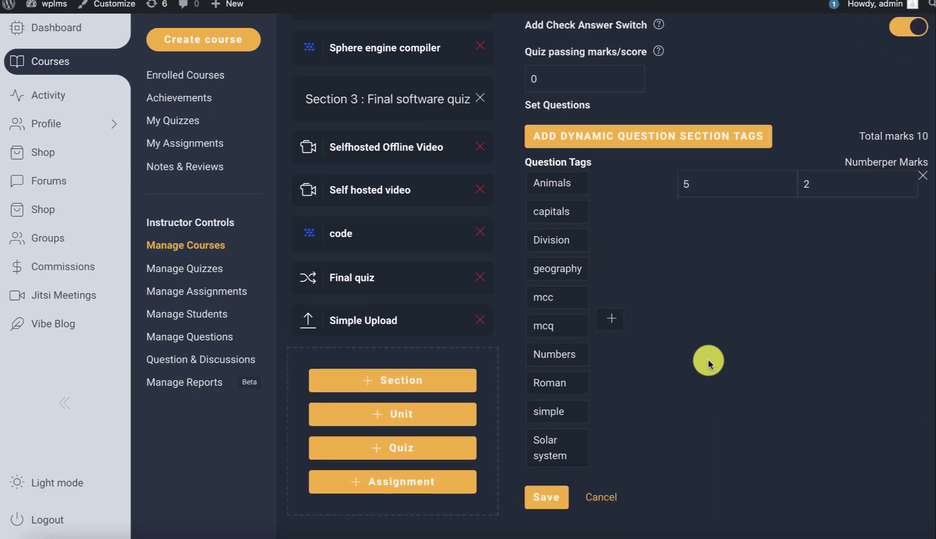
{"action": "left_click", "coordinate": [601, 498]}
{"action": "left_click", "coordinate": [676, 346]}
{"action": "scroll", "coordinate": [620, 324], "scroll_direction": "up", "scroll_amount": 8}
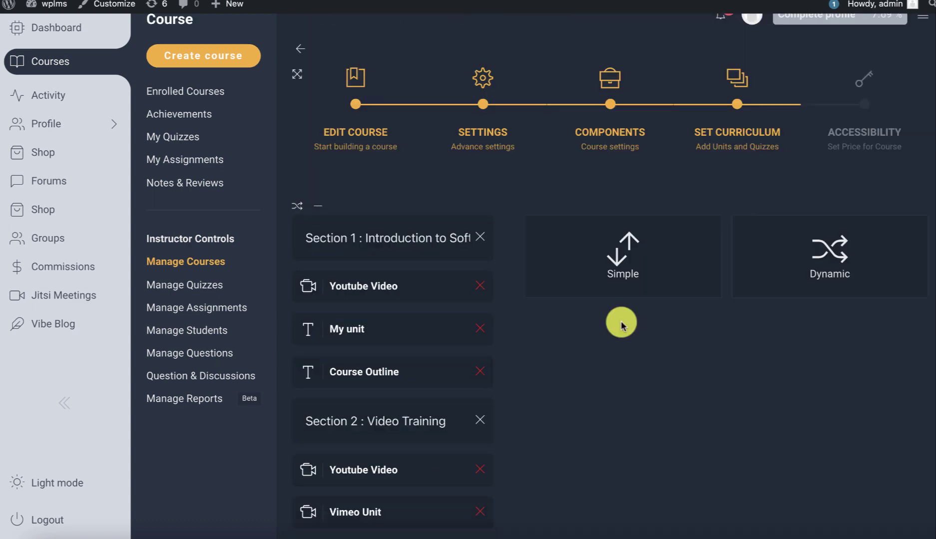
- Create a simple quiz titled 'code quiz' with a description text block
{"action": "left_click", "coordinate": [631, 253]}
{"action": "scroll", "coordinate": [570, 141], "scroll_direction": "down", "scroll_amount": 3}
{"action": "left_click", "coordinate": [563, 84]}
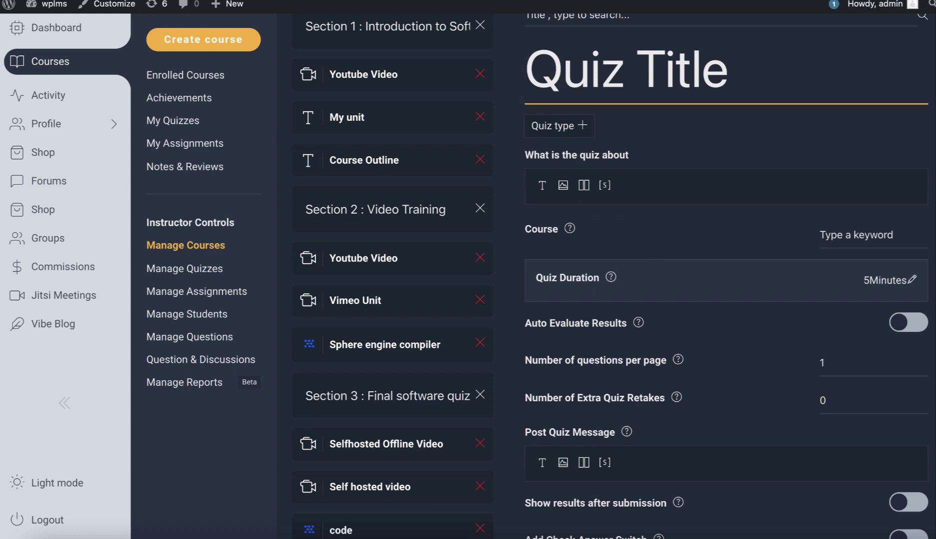
{"action": "type", "text": "code uiz"}
{"action": "left_click", "coordinate": [651, 81]}
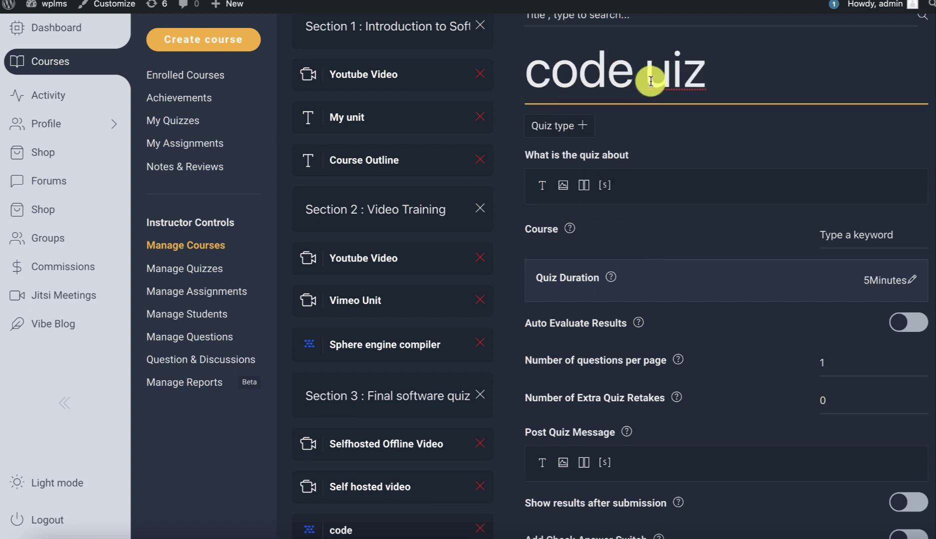
{"action": "type", "text": "q"}
{"action": "left_click", "coordinate": [543, 188]}
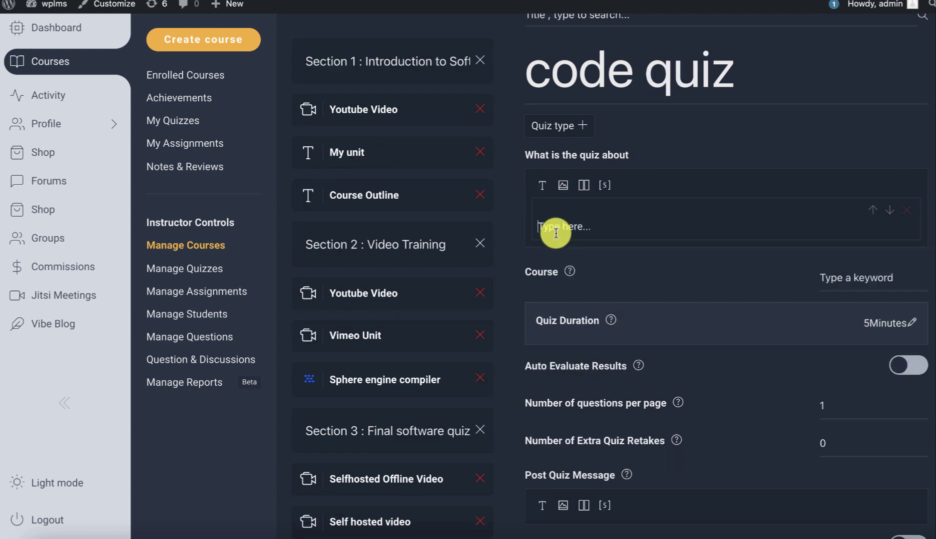
{"action": "left_click", "coordinate": [555, 230]}
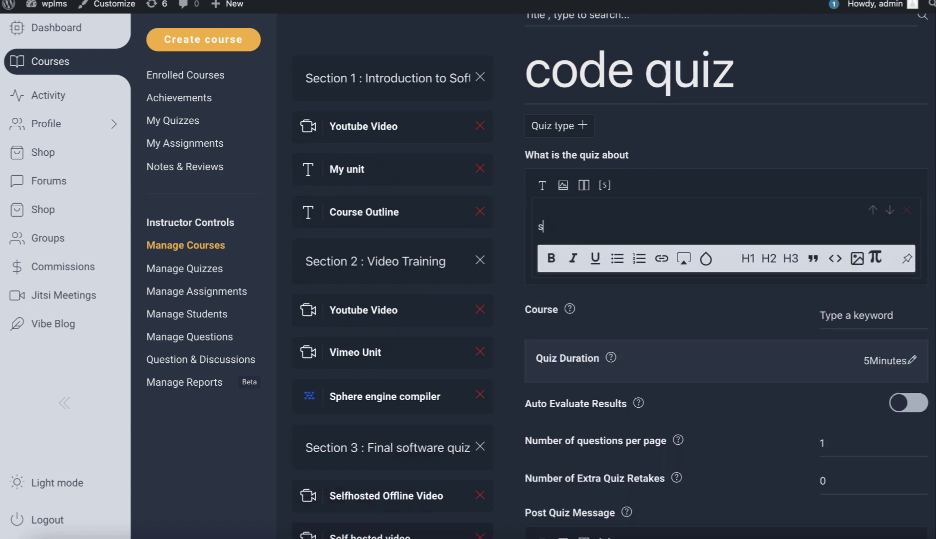
{"action": "scroll", "coordinate": [675, 313], "scroll_direction": "down", "scroll_amount": 10}
{"action": "left_click", "coordinate": [790, 313]}
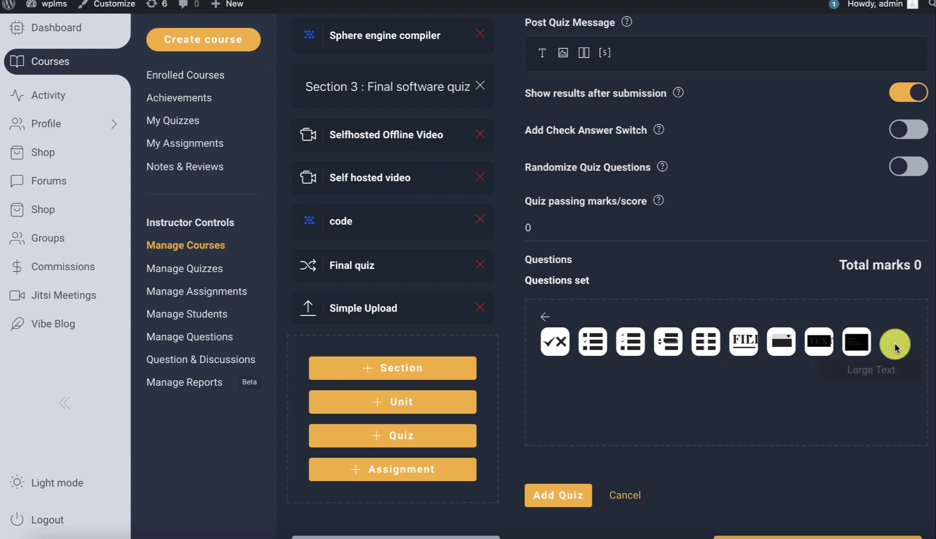
- Add a Sphere engine question titled 'problem' with a statement text block
{"action": "left_click", "coordinate": [548, 382]}
{"action": "scroll", "coordinate": [662, 461], "scroll_direction": "down", "scroll_amount": 2}
{"action": "scroll", "coordinate": [661, 458], "scroll_direction": "down", "scroll_amount": 5}
{"action": "scroll", "coordinate": [701, 366], "scroll_direction": "down", "scroll_amount": 2}
{"action": "scroll", "coordinate": [701, 366], "scroll_direction": "down", "scroll_amount": 4}
{"action": "scroll", "coordinate": [701, 365], "scroll_direction": "up", "scroll_amount": 10}
{"action": "left_click", "coordinate": [587, 318]}
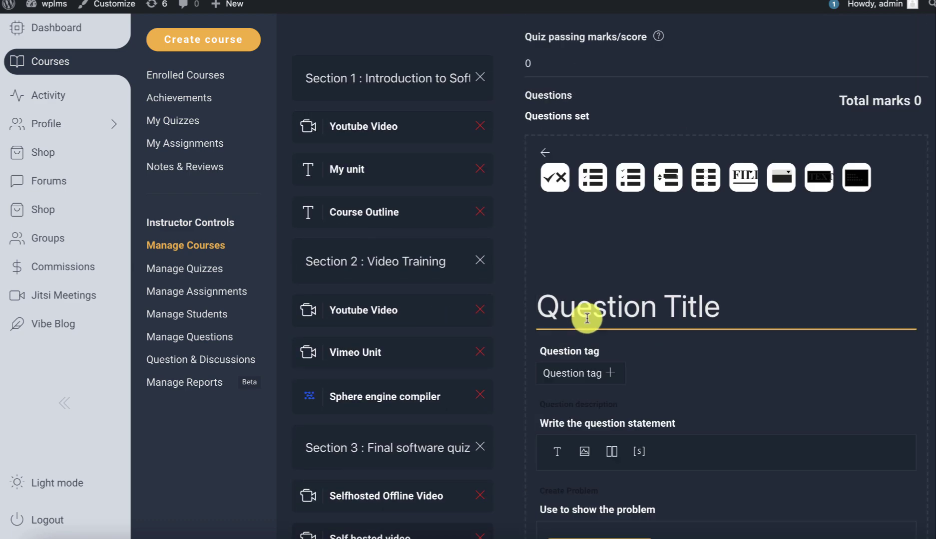
{"action": "type", "text": "problem"}
{"action": "scroll", "coordinate": [563, 312], "scroll_direction": "down", "scroll_amount": 5}
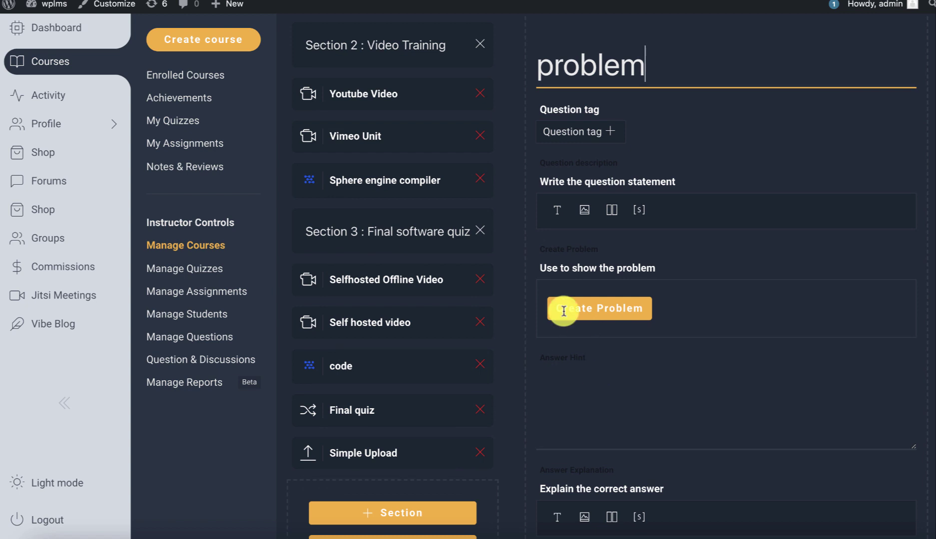
{"action": "left_click", "coordinate": [557, 210]}
{"action": "left_click", "coordinate": [569, 259]}
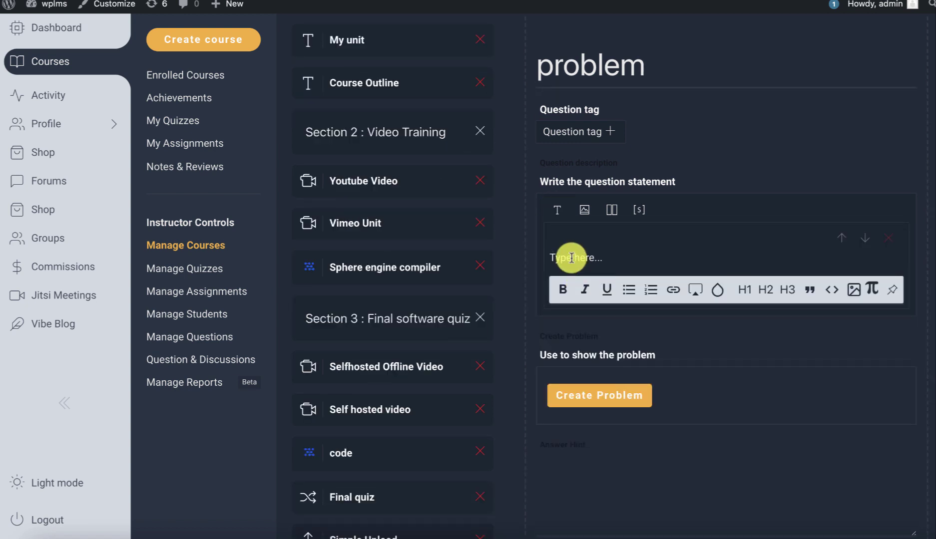
- Tag the question with a new tag 'code' and enter the statement 'this is statement'
{"action": "left_click", "coordinate": [581, 131]}
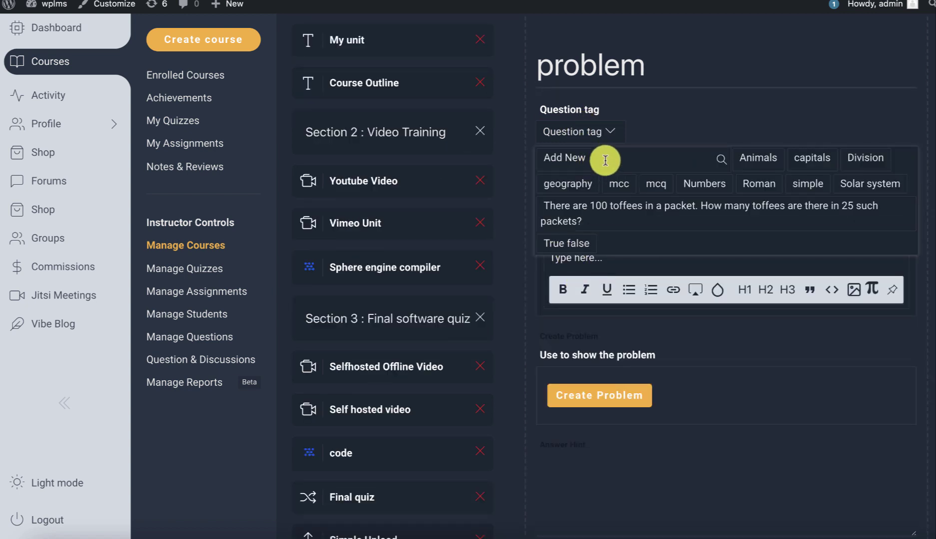
{"action": "left_click", "coordinate": [565, 158]}
{"action": "left_click", "coordinate": [575, 132]}
{"action": "type", "text": "dode"}
{"action": "left_click", "coordinate": [571, 259]}
{"action": "type", "text": "this is sta"}
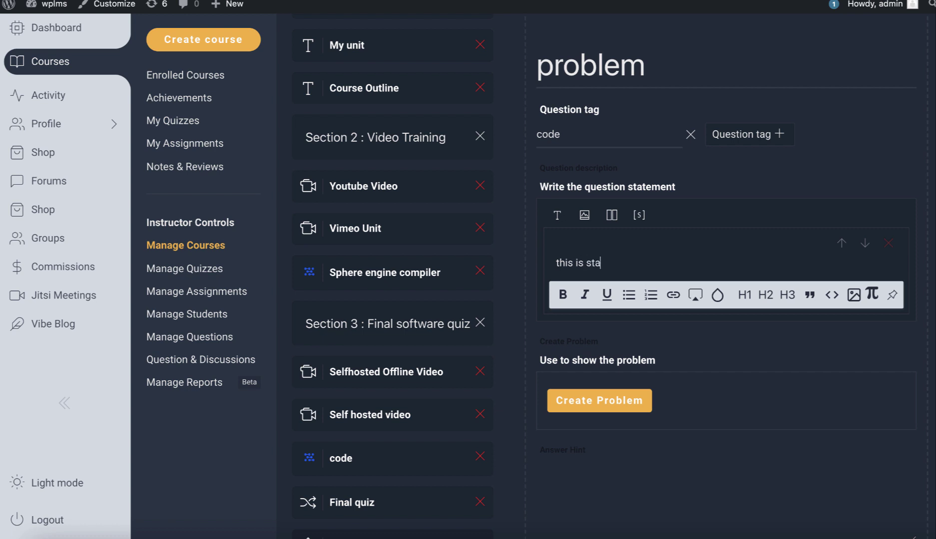
{"action": "type", "text": "tement"}
{"action": "scroll", "coordinate": [631, 319], "scroll_direction": "down", "scroll_amount": 3}
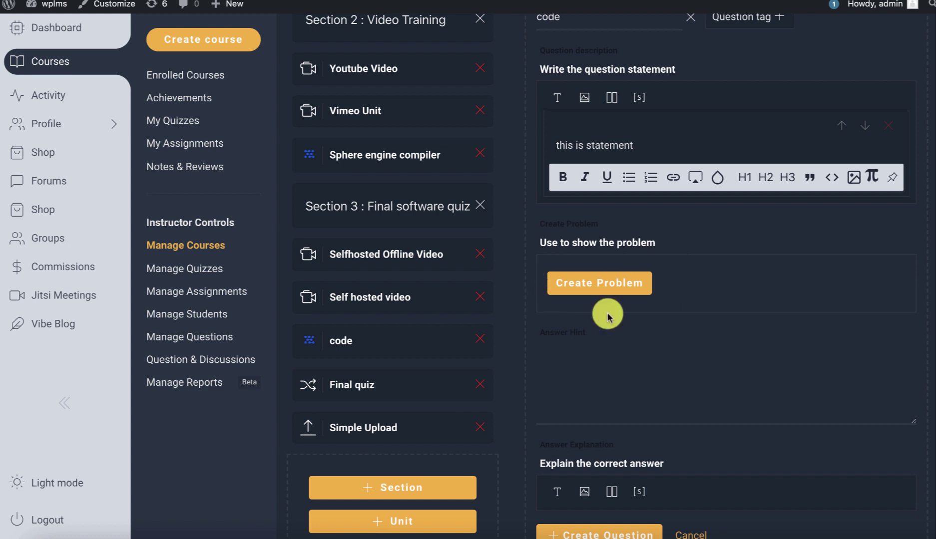
- Create a problem named 'php echo' described as 'echo whatever the input is'
{"action": "left_click", "coordinate": [593, 288]}
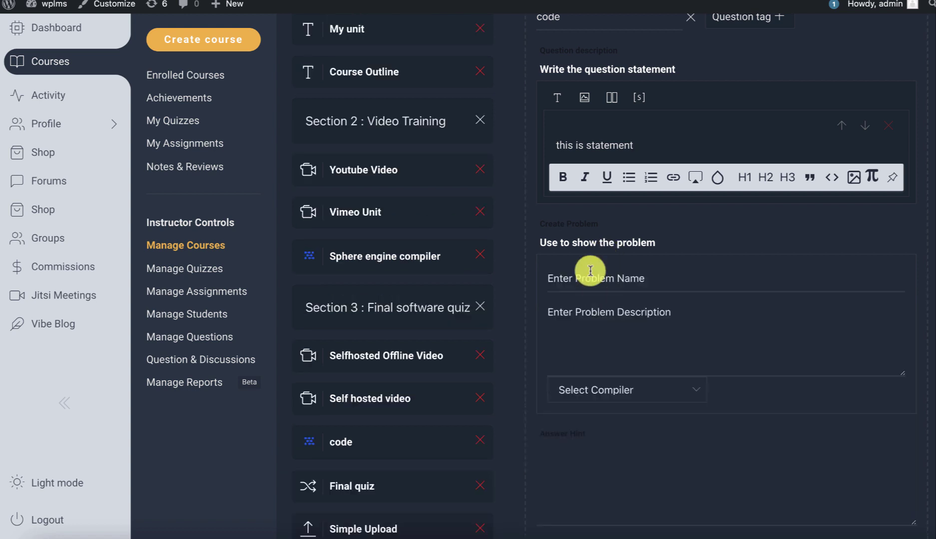
{"action": "left_click", "coordinate": [579, 281]}
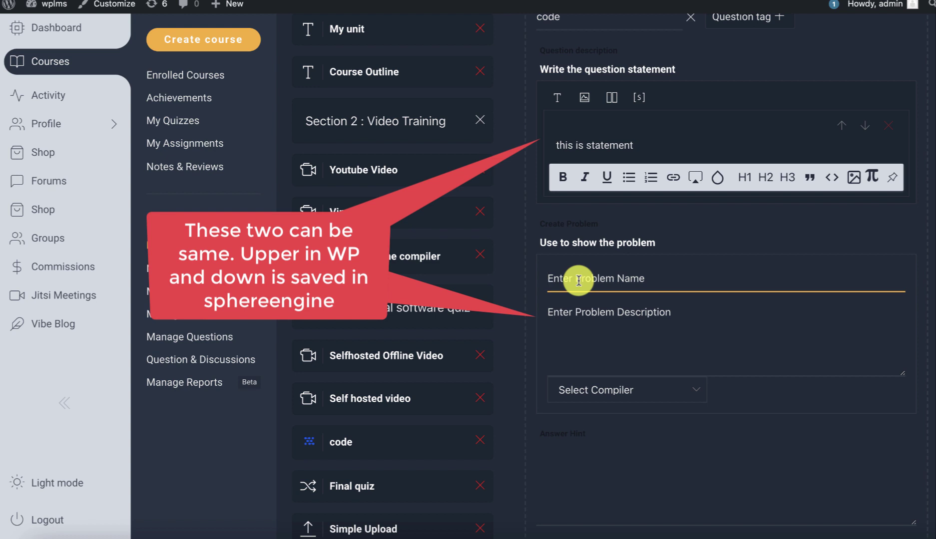
{"action": "type", "text": "ph"}
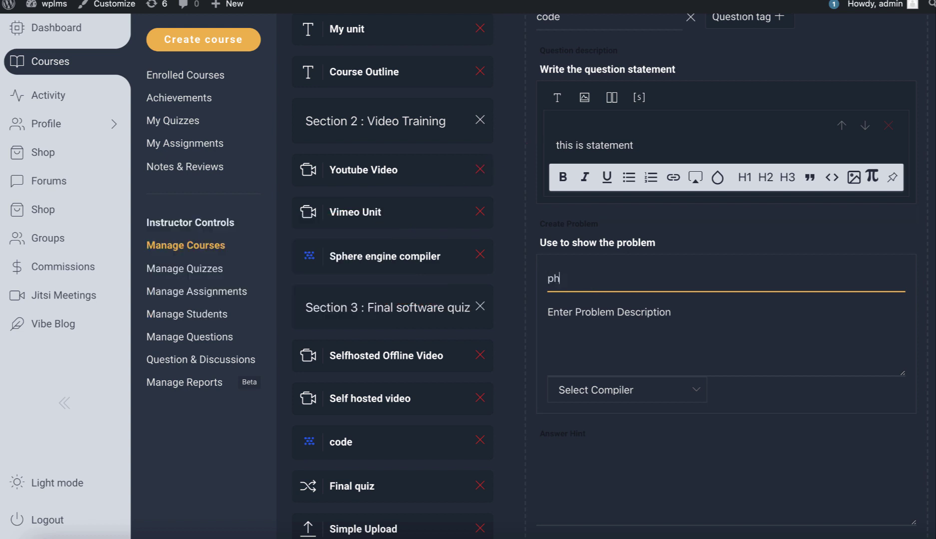
{"action": "type", "text": "p echo"}
{"action": "left_click", "coordinate": [583, 325]}
{"action": "type", "text": "echo"}
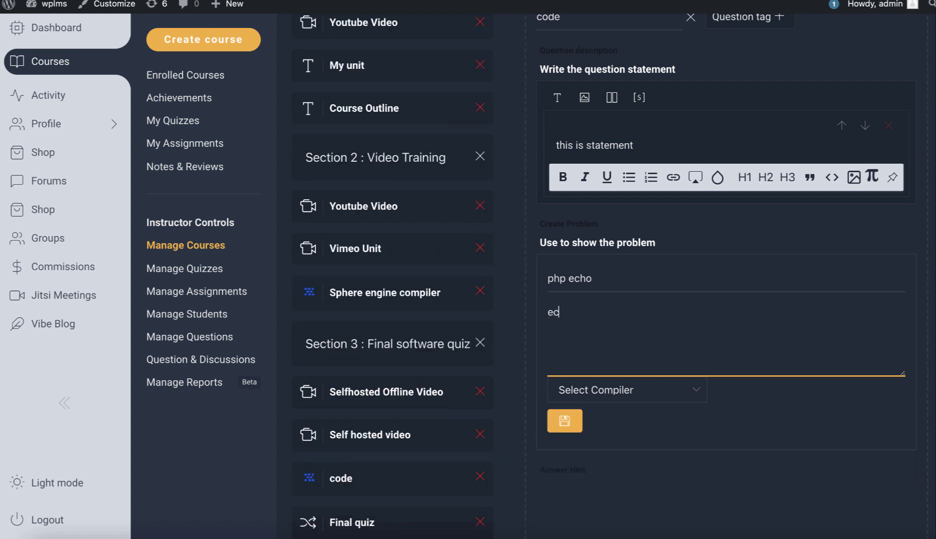
{"action": "type", "text": " whatever the input is"}
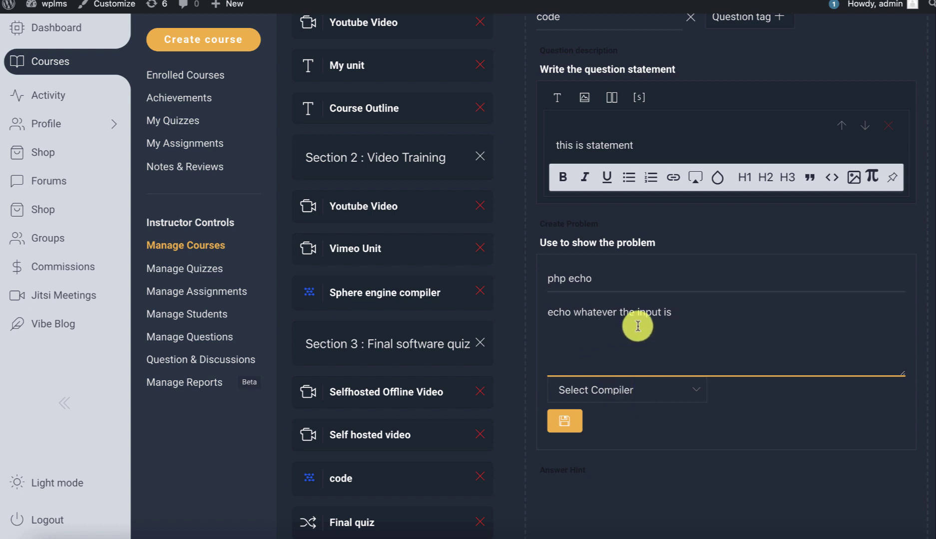
- Set the problem's compiler to PHP and save it
{"action": "scroll", "coordinate": [664, 351], "scroll_direction": "down", "scroll_amount": 3}
{"action": "left_click", "coordinate": [619, 272]}
{"action": "type", "text": "php"}
{"action": "key", "text": "Return"}
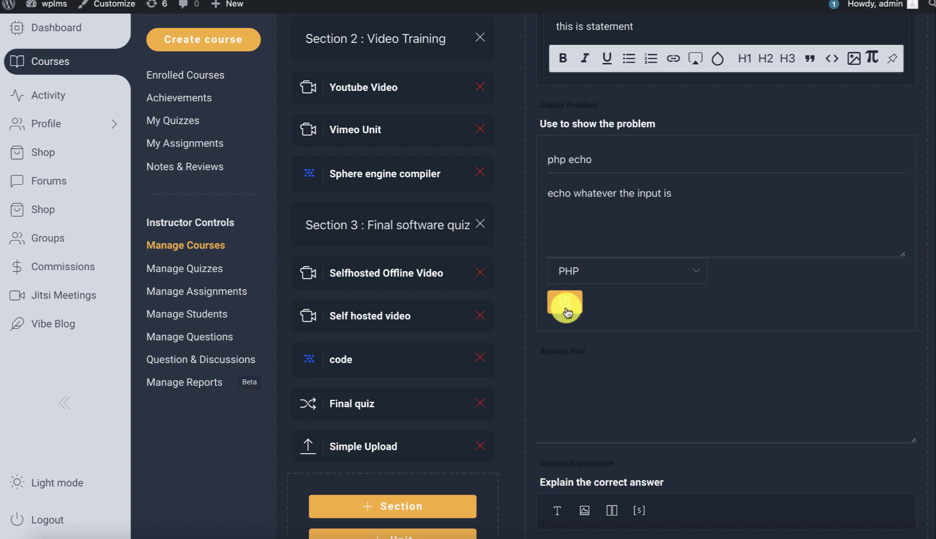
{"action": "left_click", "coordinate": [565, 312]}
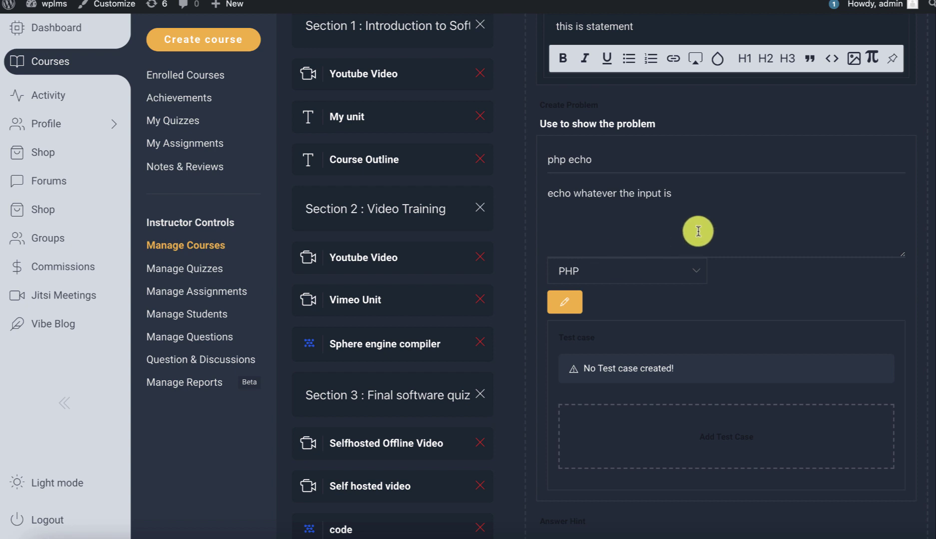
- Add a test case with input and expected output, judged by Ignores extra whitespaces
{"action": "scroll", "coordinate": [672, 282], "scroll_direction": "down", "scroll_amount": 2}
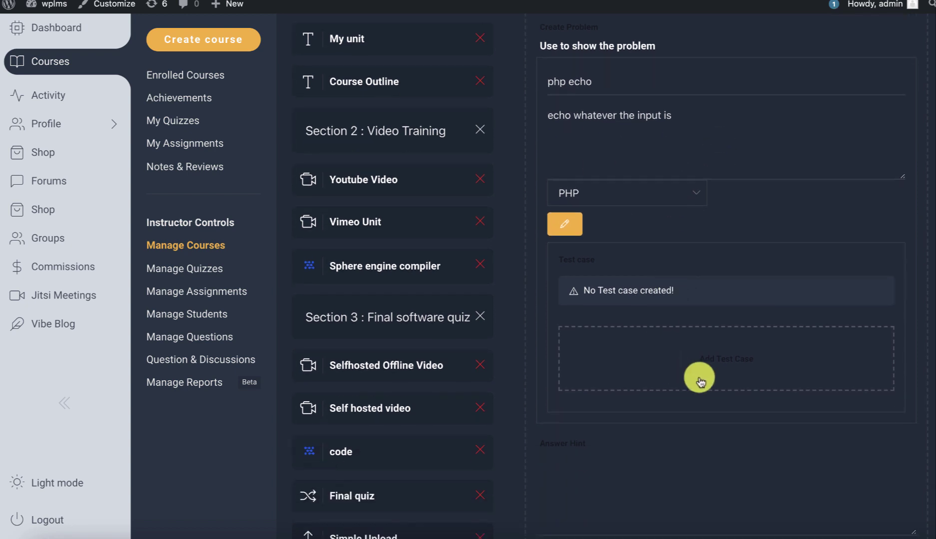
{"action": "left_click", "coordinate": [744, 372]}
{"action": "left_click", "coordinate": [665, 364]}
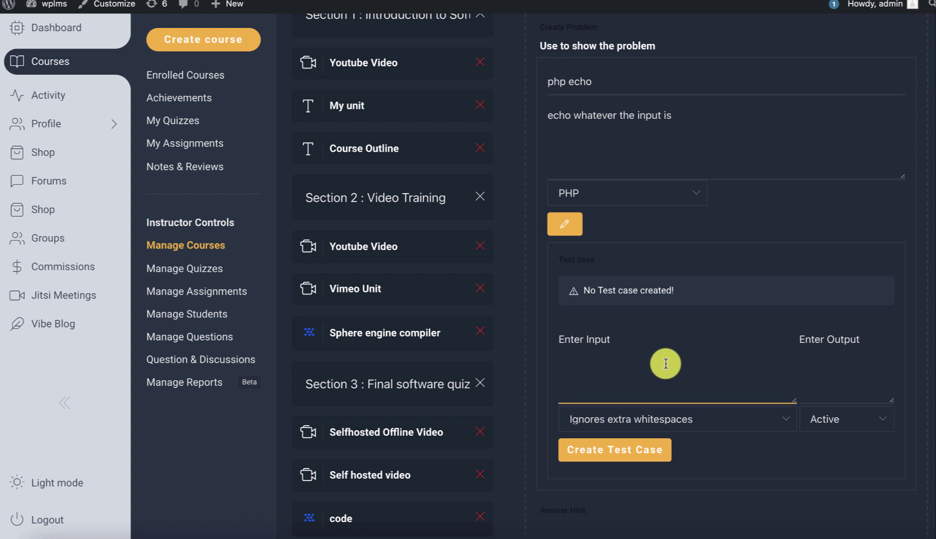
{"action": "type", "text": "1"}
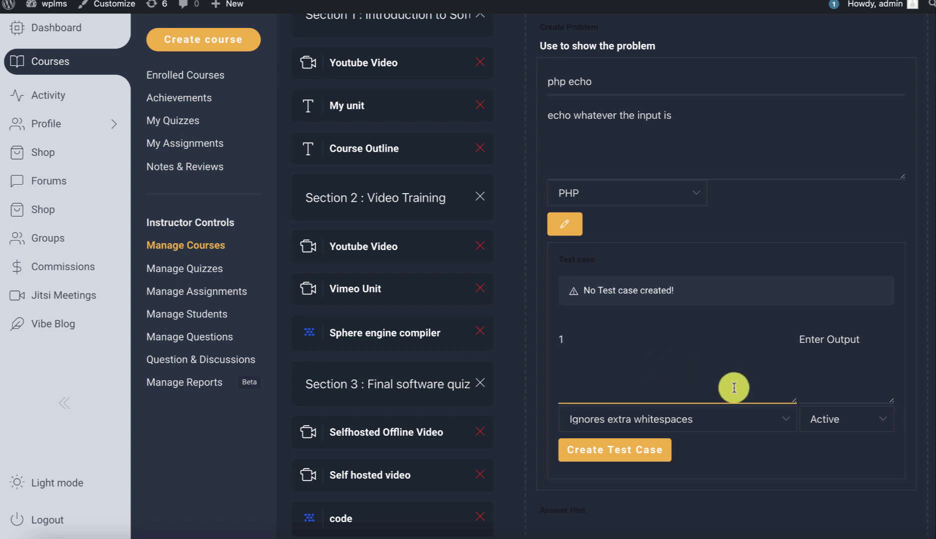
{"action": "left_click", "coordinate": [819, 340]}
{"action": "type", "text": "1"}
{"action": "scroll", "coordinate": [662, 456], "scroll_direction": "down", "scroll_amount": 1}
{"action": "left_click", "coordinate": [723, 359]}
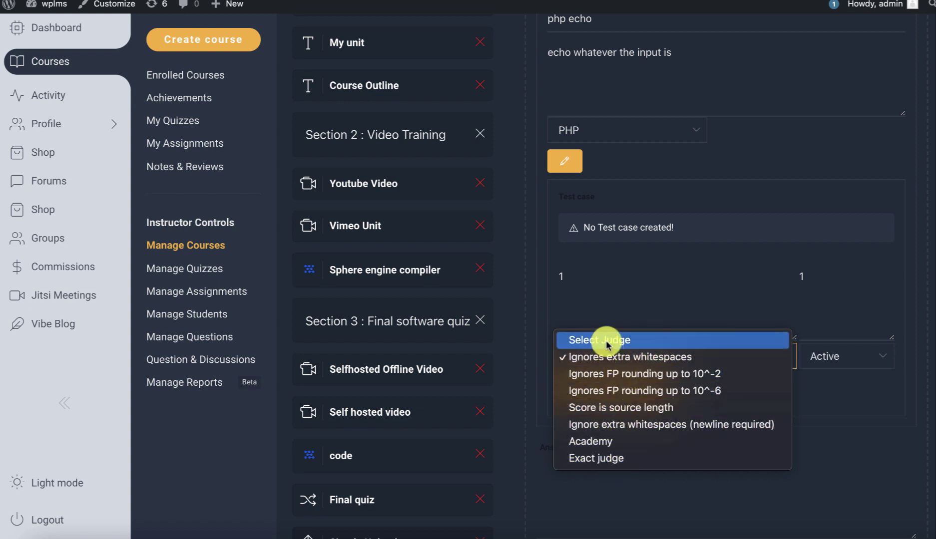
{"action": "left_click", "coordinate": [846, 395]}
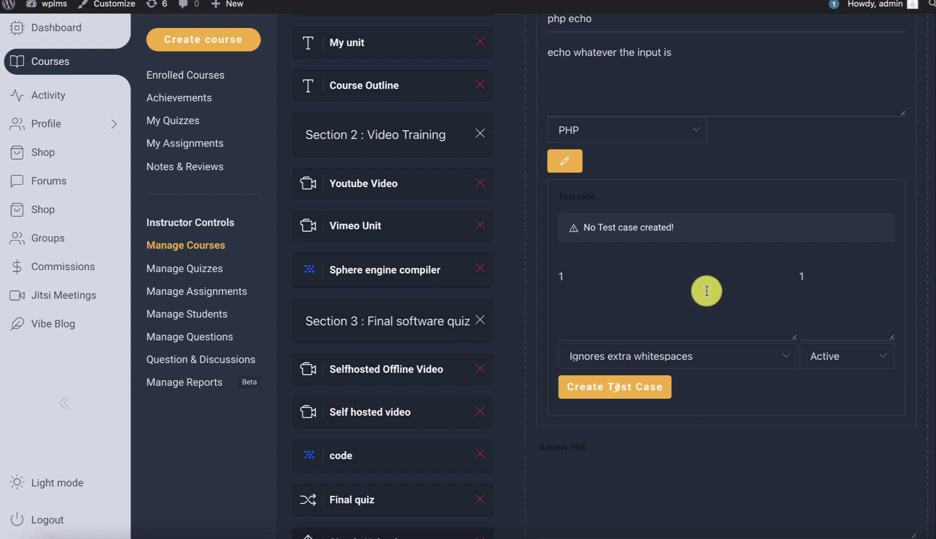
- Correct the expected output, keep the status Active, and create test case 0 (input 2, output 3)
{"action": "left_click", "coordinate": [811, 278]}
{"action": "key", "text": "BackSpace"}
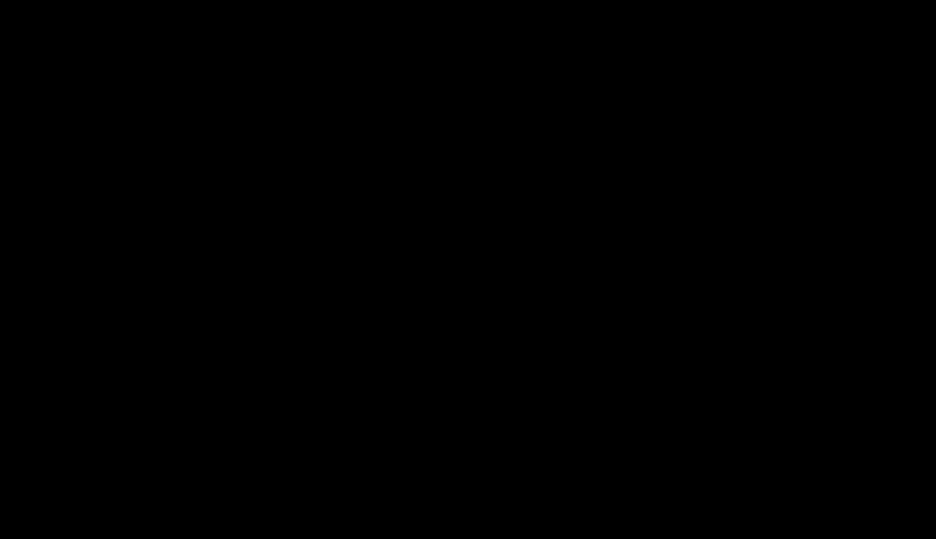
{"action": "type", "text": "1"}
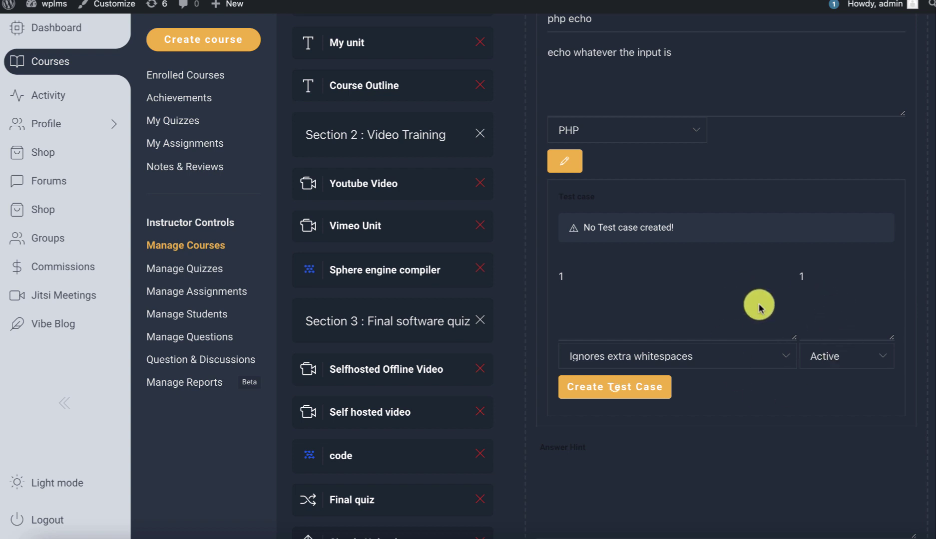
{"action": "left_click", "coordinate": [839, 368]}
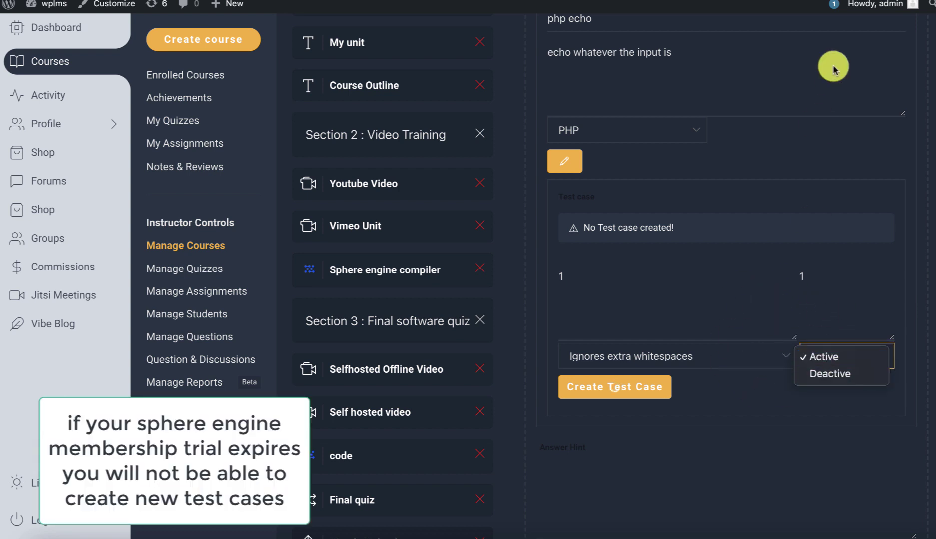
{"action": "left_click", "coordinate": [742, 305]}
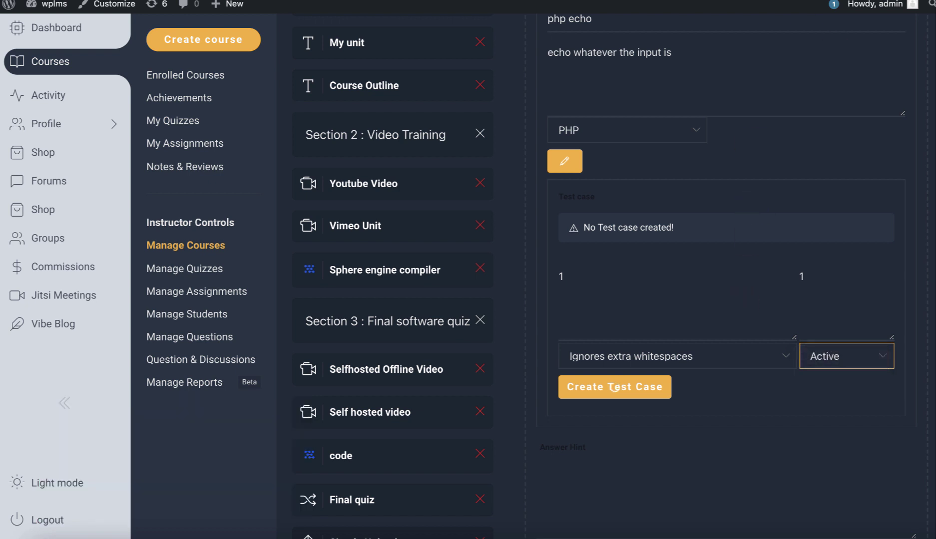
{"action": "left_click", "coordinate": [613, 388]}
{"action": "scroll", "coordinate": [748, 303], "scroll_direction": "up", "scroll_amount": 4}
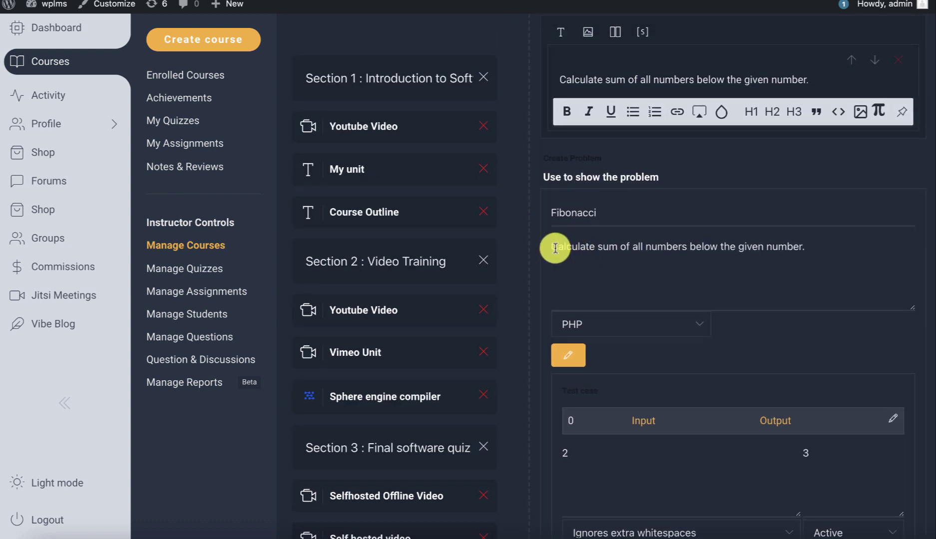
- Save another test case with the same input 2 and output 3
{"action": "left_click_drag", "start_coordinate": [555, 246], "coordinate": [752, 261]}
{"action": "left_click", "coordinate": [777, 259]}
{"action": "scroll", "coordinate": [616, 273], "scroll_direction": "down", "scroll_amount": 3}
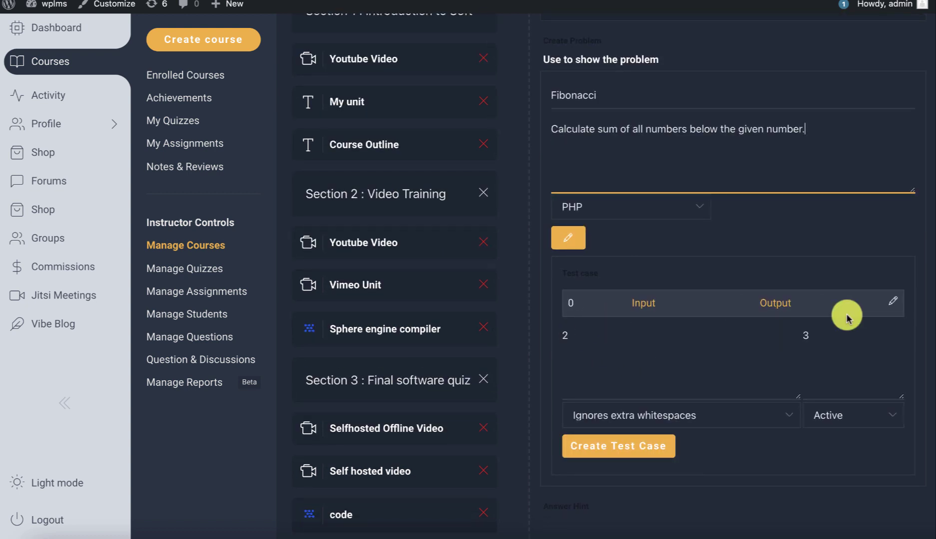
{"action": "left_click", "coordinate": [634, 446]}
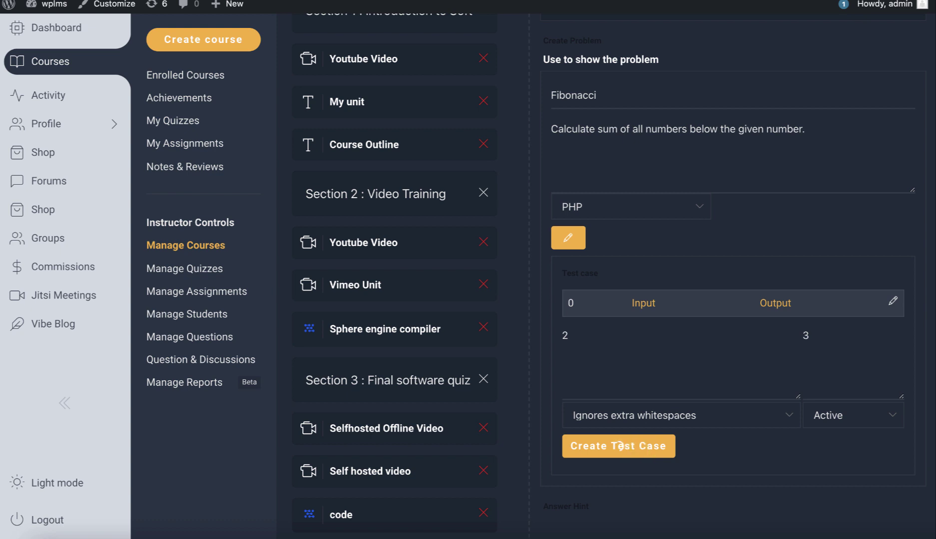
{"action": "left_click", "coordinate": [620, 446]}
{"action": "left_click", "coordinate": [827, 133]}
- Create a test case with input 10 expecting output 55
{"action": "left_click_drag", "start_coordinate": [606, 368], "coordinate": [514, 356]}
{"action": "type", "text": "10"}
{"action": "left_click", "coordinate": [854, 391]}
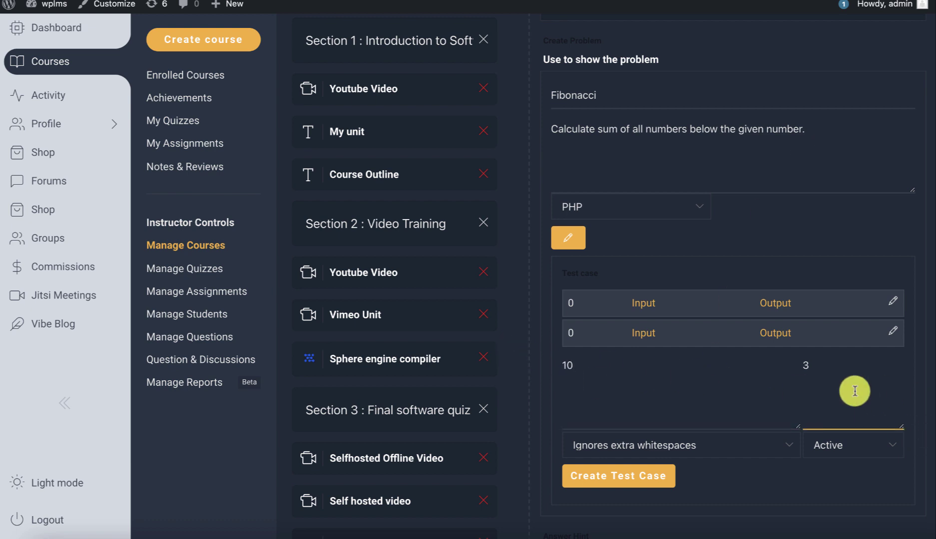
{"action": "key", "text": "BackSpace"}
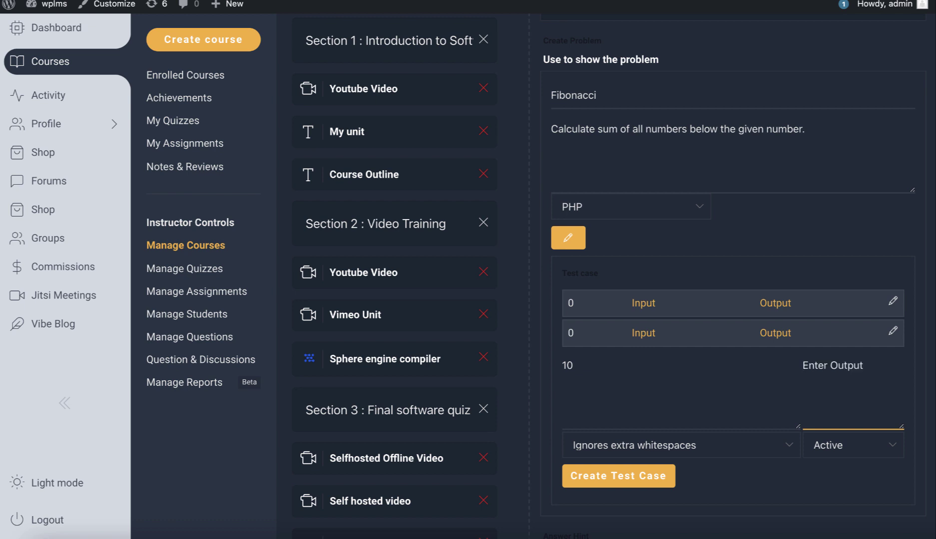
{"action": "type", "text": "55"}
{"action": "left_click", "coordinate": [586, 478]}
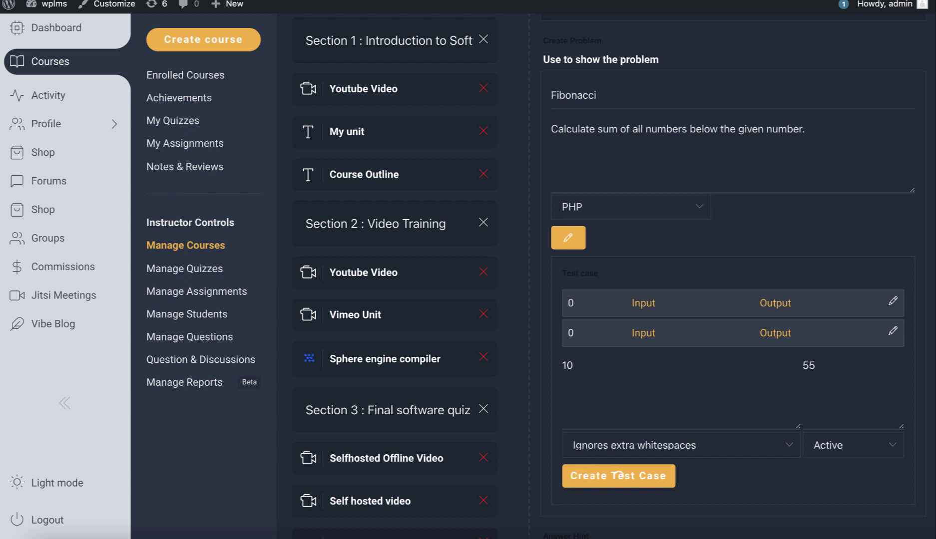
{"action": "left_click", "coordinate": [617, 476]}
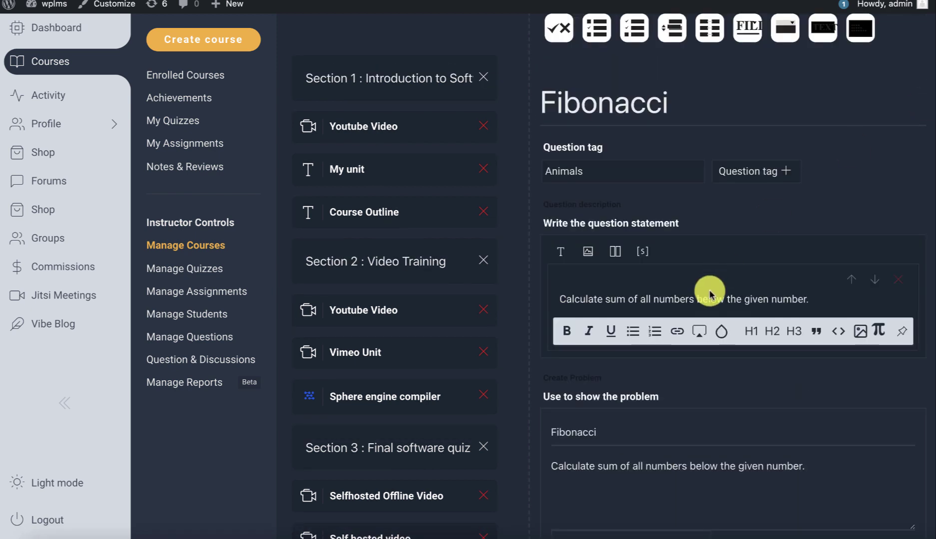
- Fill in the answer hint and one explanation block, then create the Fibonacci question
{"action": "scroll", "coordinate": [709, 294], "scroll_direction": "down", "scroll_amount": 9}
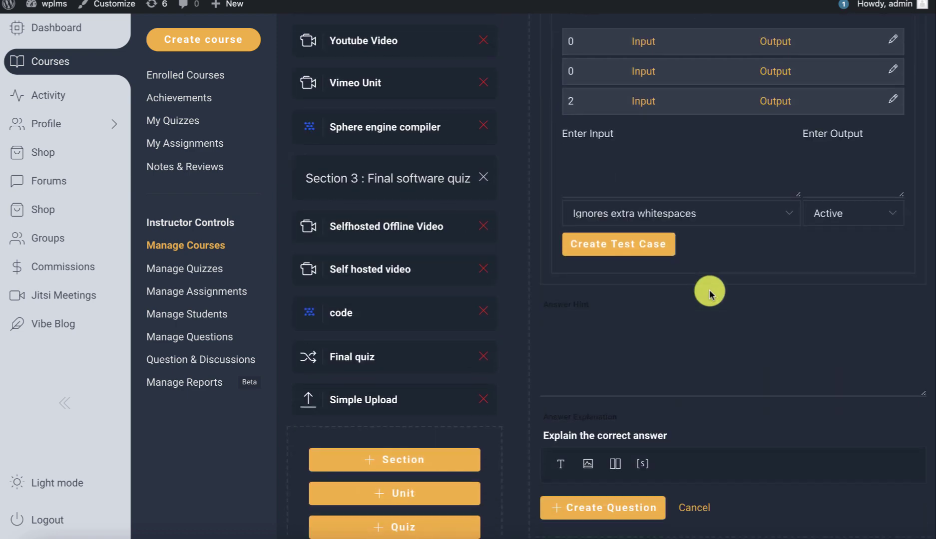
{"action": "left_click", "coordinate": [575, 147]}
{"action": "type", "text": "dfsdfsdf"}
{"action": "left_click", "coordinate": [556, 273]}
{"action": "left_click", "coordinate": [556, 273]}
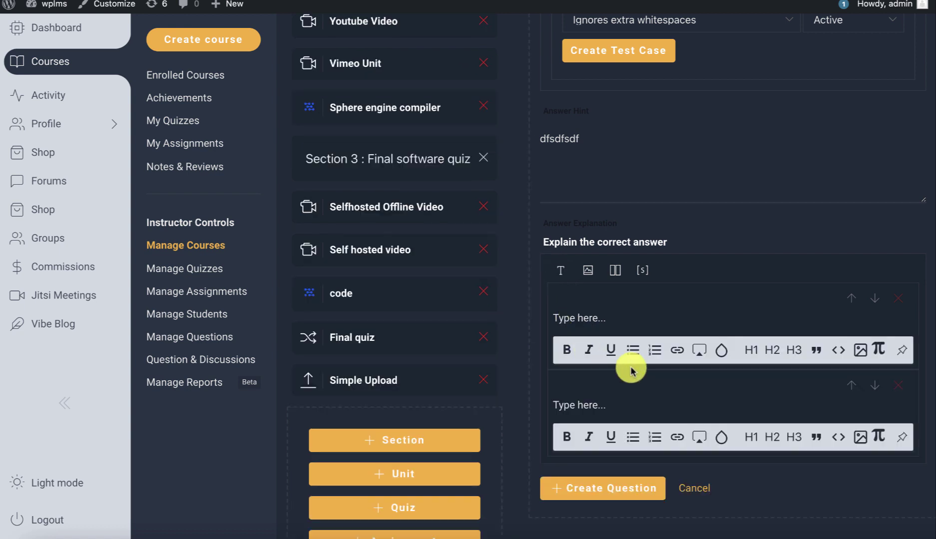
{"action": "left_click", "coordinate": [590, 311]}
{"action": "type", "text": "sdfsdfdfsf"}
{"action": "left_click", "coordinate": [897, 385]}
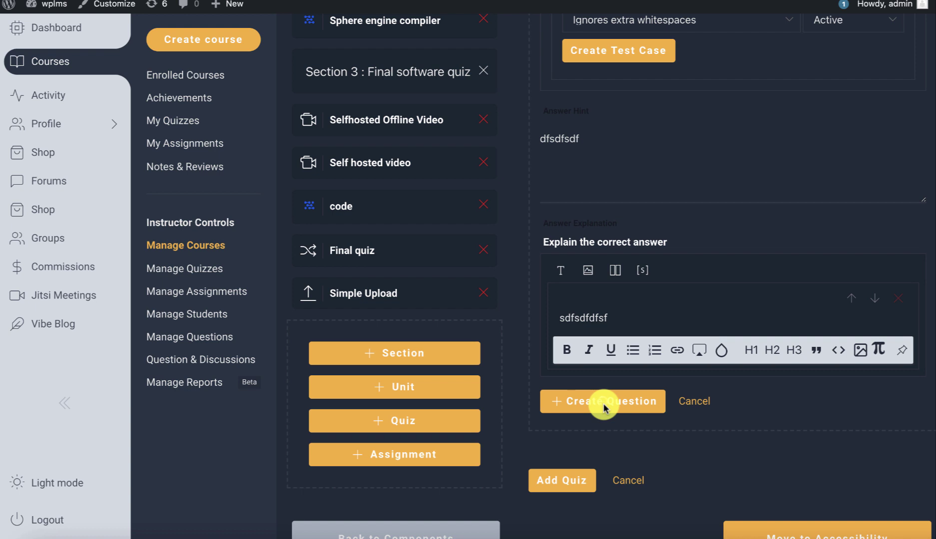
{"action": "left_click", "coordinate": [605, 402]}
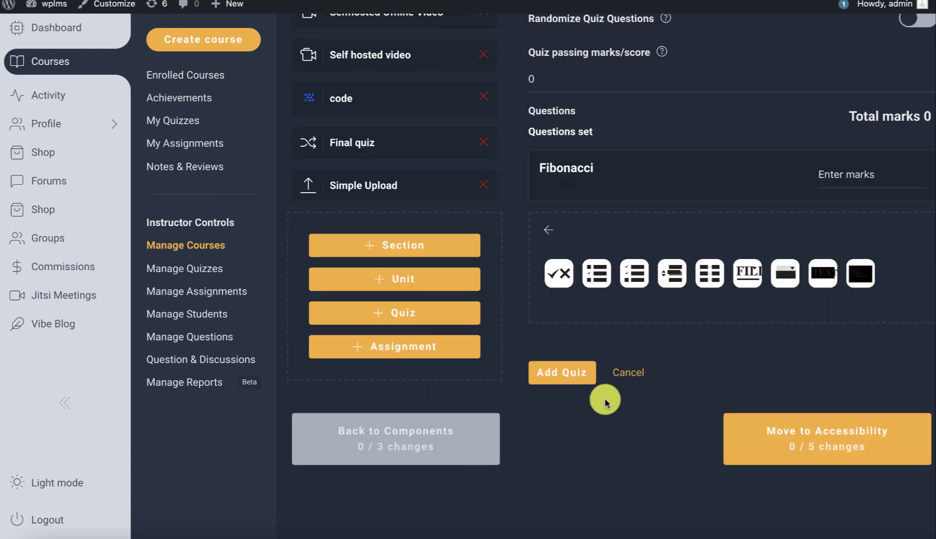
- Give the Fibonacci question 10 marks and add the code quiz to Section 3
{"action": "left_click", "coordinate": [859, 170]}
{"action": "type", "text": "10"}
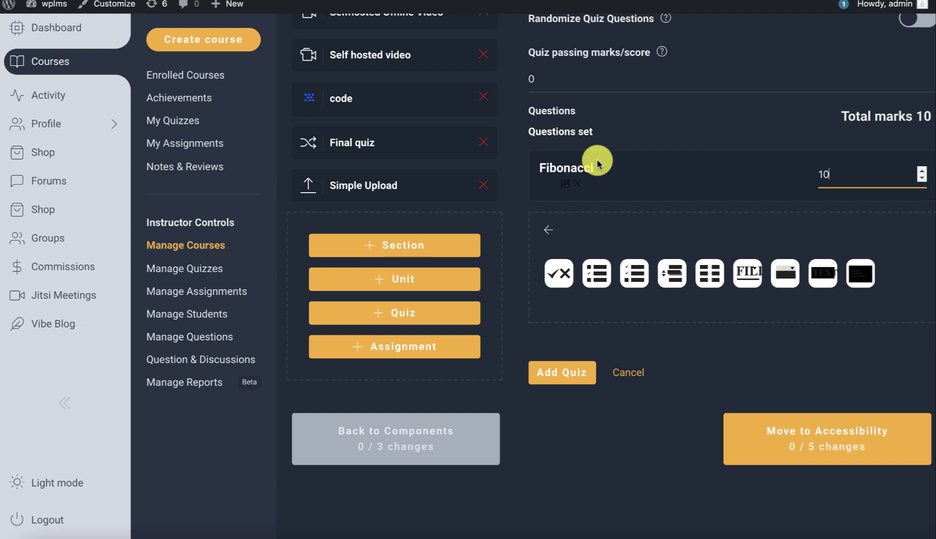
{"action": "left_click", "coordinate": [574, 403]}
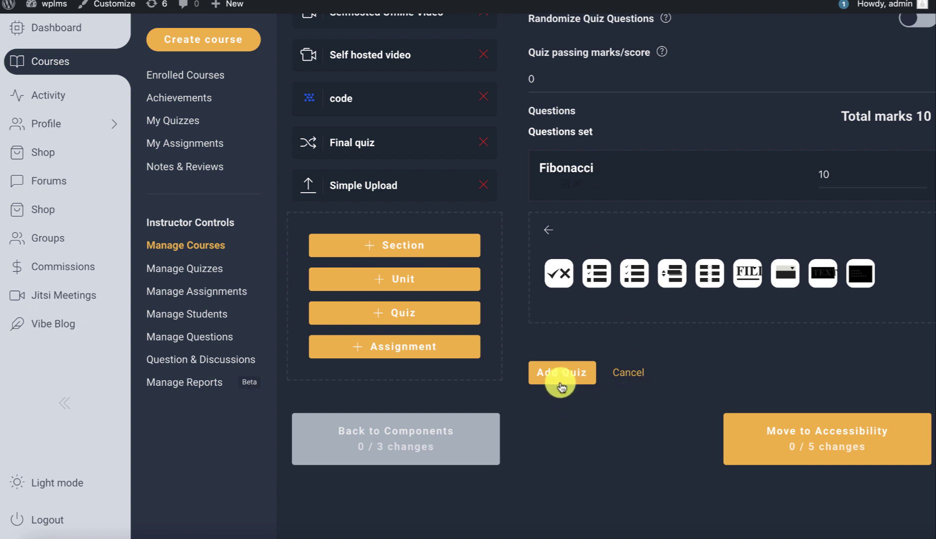
{"action": "left_click", "coordinate": [573, 374]}
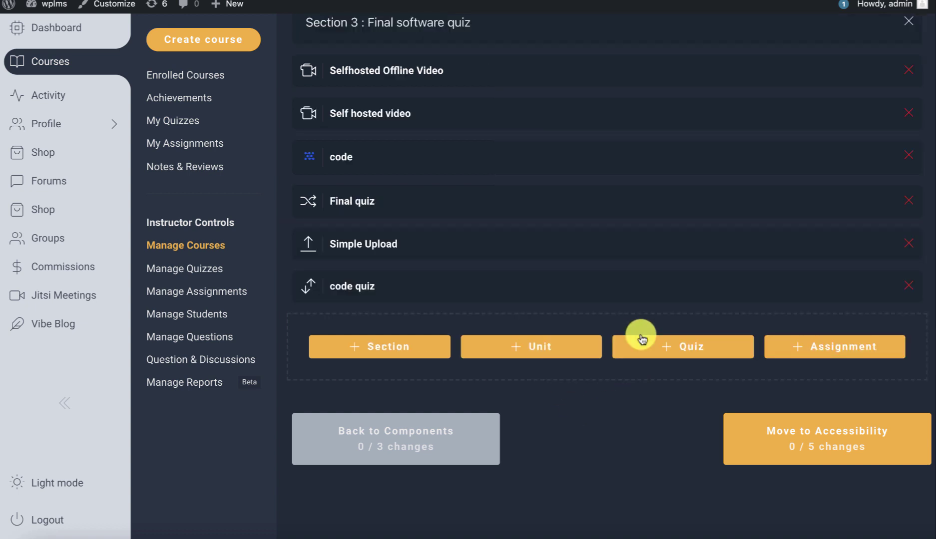
- Publish the course, then open Software training reloaded in the student course player
{"action": "left_click", "coordinate": [735, 445]}
{"action": "left_click", "coordinate": [797, 351]}
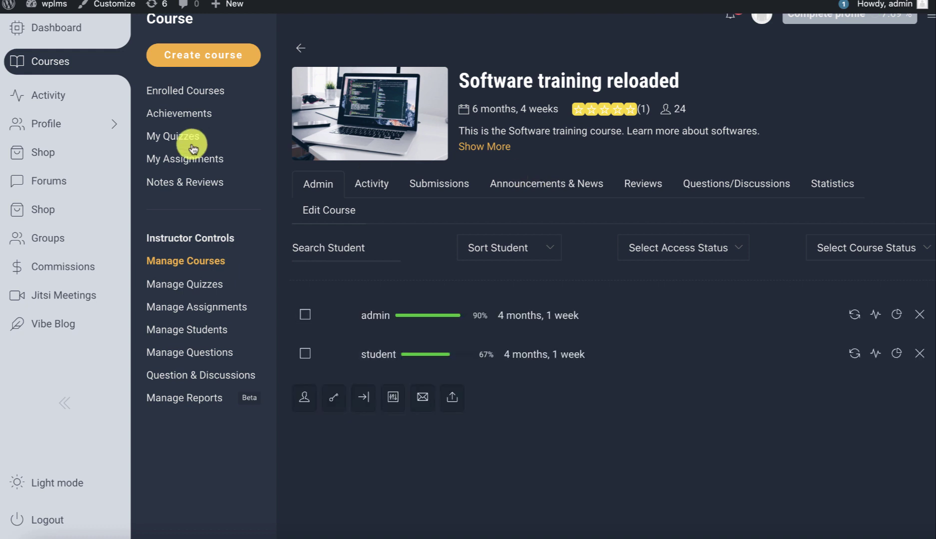
{"action": "left_click", "coordinate": [187, 91]}
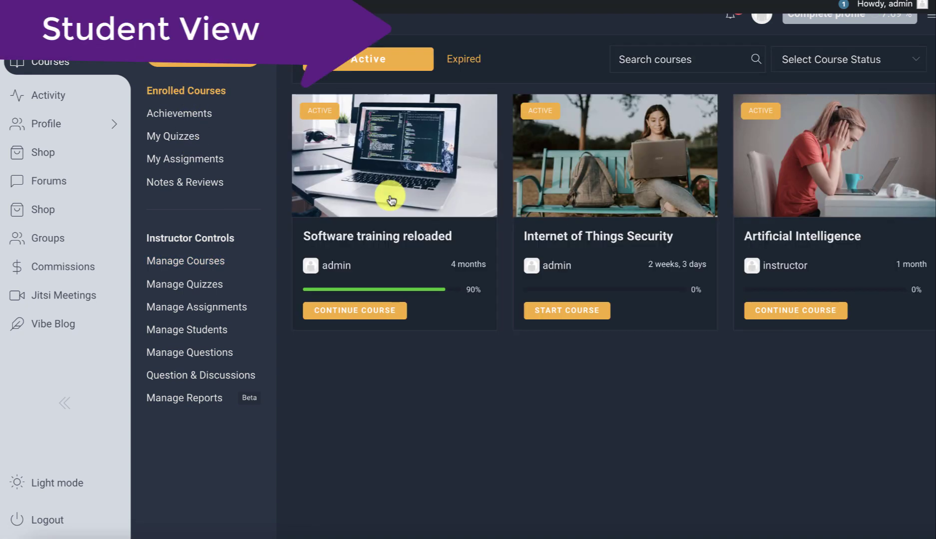
{"action": "left_click", "coordinate": [382, 237]}
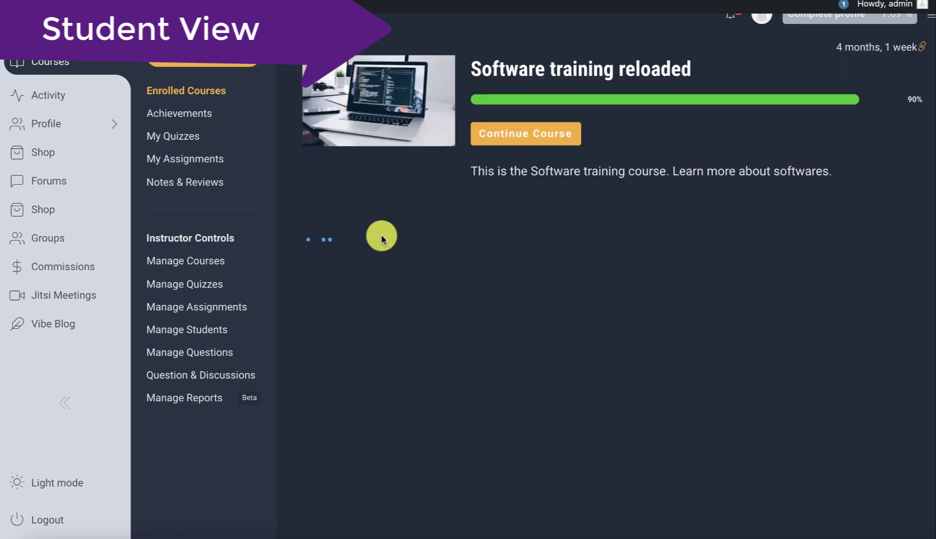
{"action": "left_click", "coordinate": [523, 137]}
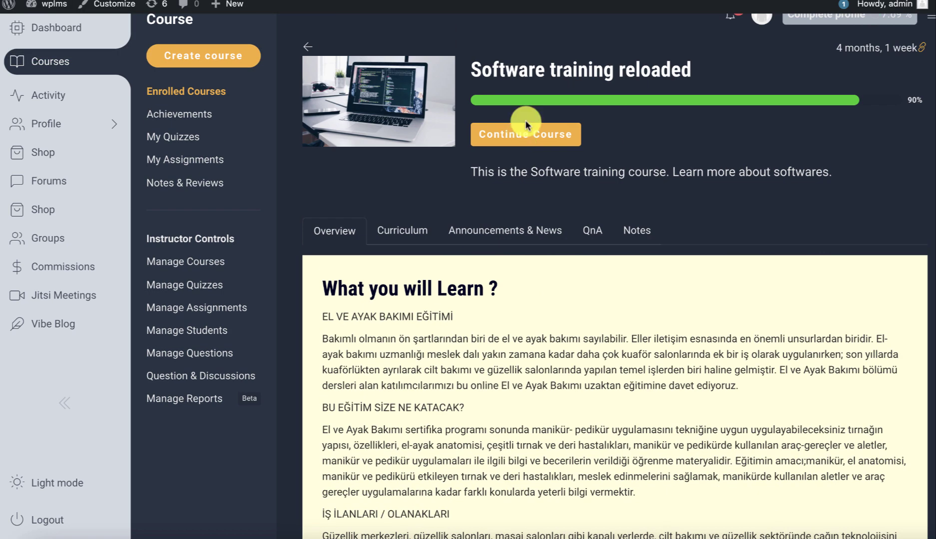
{"action": "left_click", "coordinate": [524, 131]}
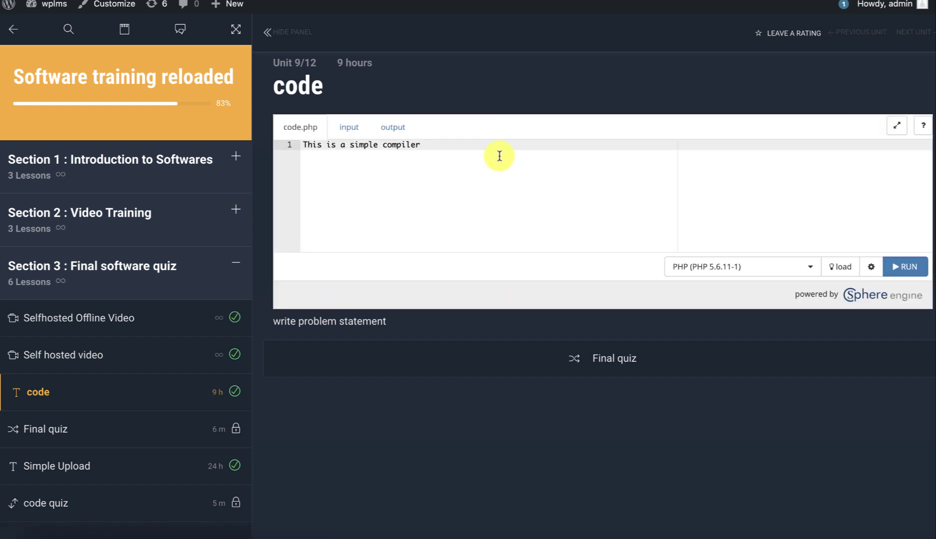
- Remove the extra empty line in the code editor and check the input and output areas
{"action": "left_click", "coordinate": [446, 172]}
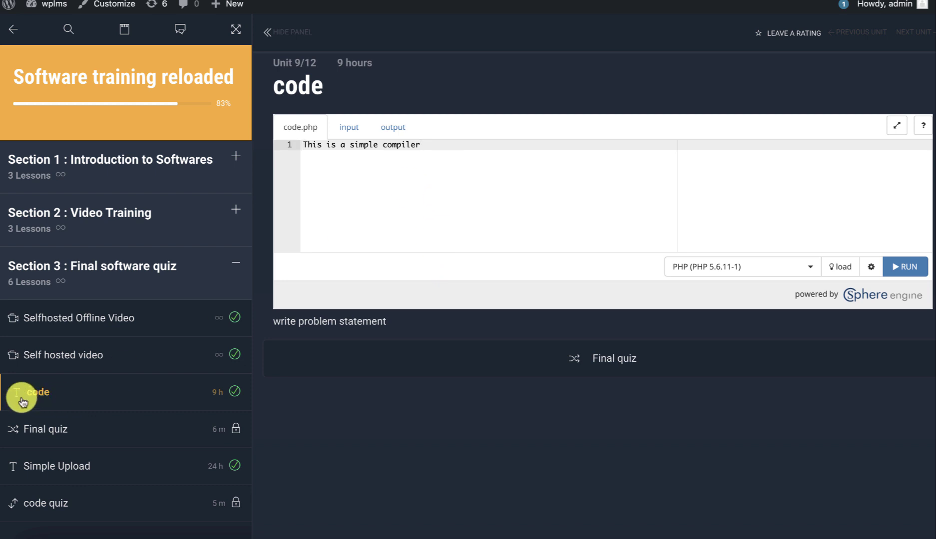
{"action": "key", "text": "Return"}
{"action": "key", "text": "shift+Up"}
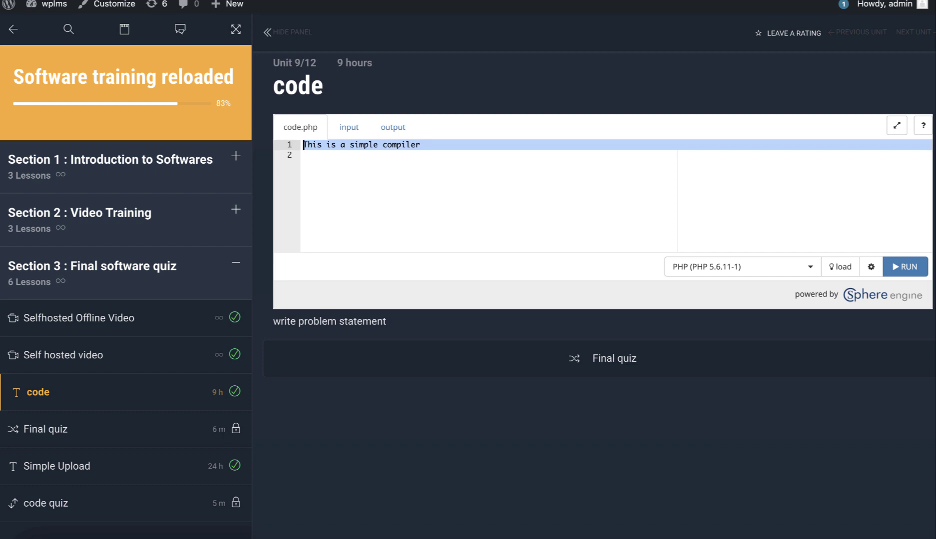
{"action": "key", "text": "shift+End"}
{"action": "key", "text": "BackSpace"}
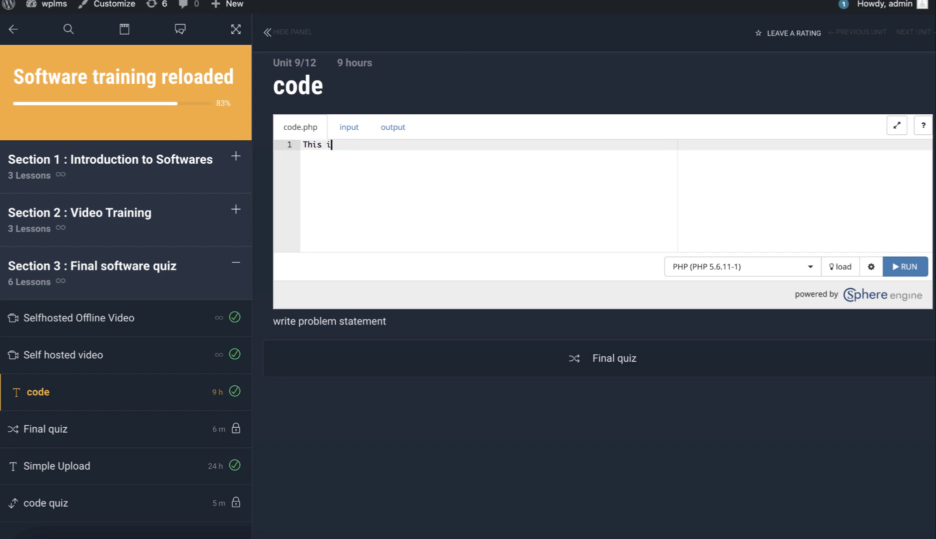
{"action": "left_click", "coordinate": [348, 130]}
{"action": "left_click", "coordinate": [402, 131]}
{"action": "left_click", "coordinate": [353, 133]}
{"action": "left_click", "coordinate": [307, 129]}
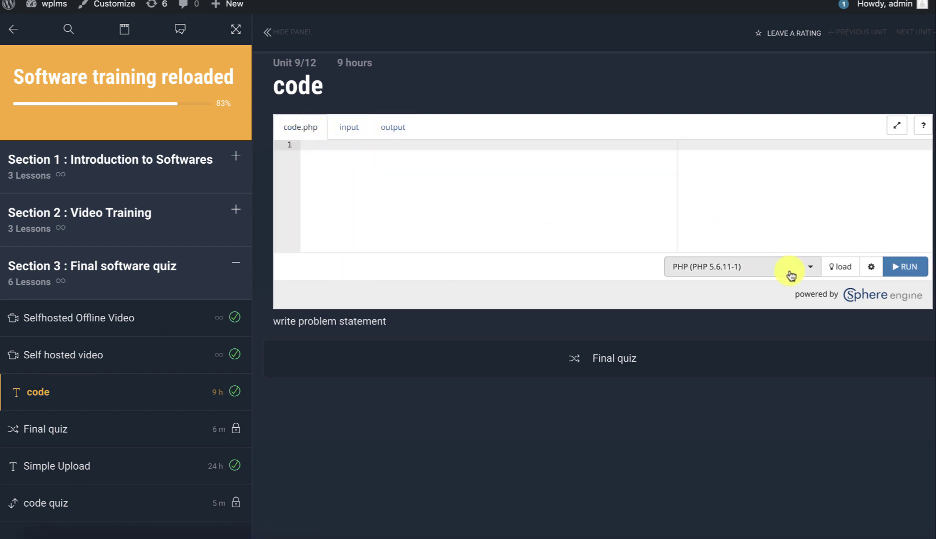
- Keep PHP as the Sphere Engine compiler language
{"action": "left_click", "coordinate": [805, 271]}
{"action": "scroll", "coordinate": [727, 199], "scroll_direction": "down", "scroll_amount": 5}
{"action": "left_click", "coordinate": [588, 191]}
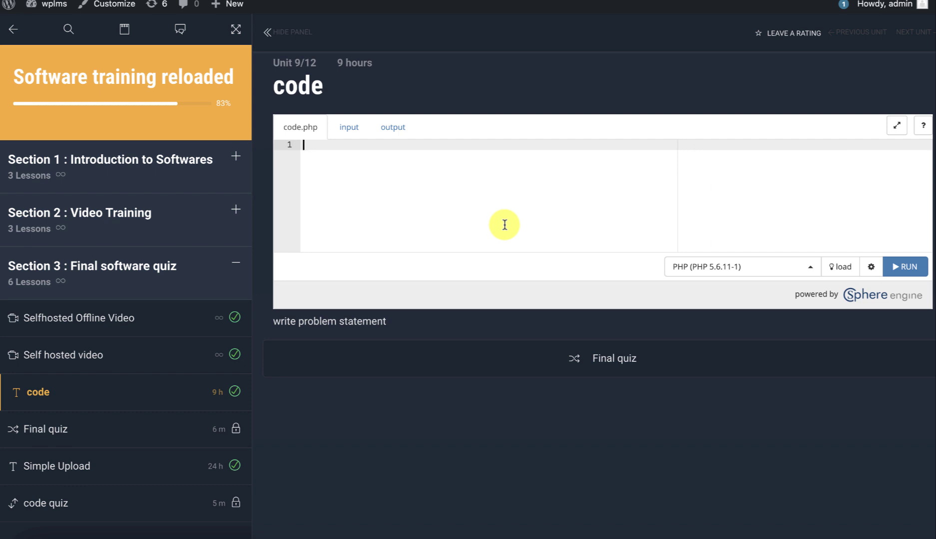
{"action": "left_click", "coordinate": [709, 266]}
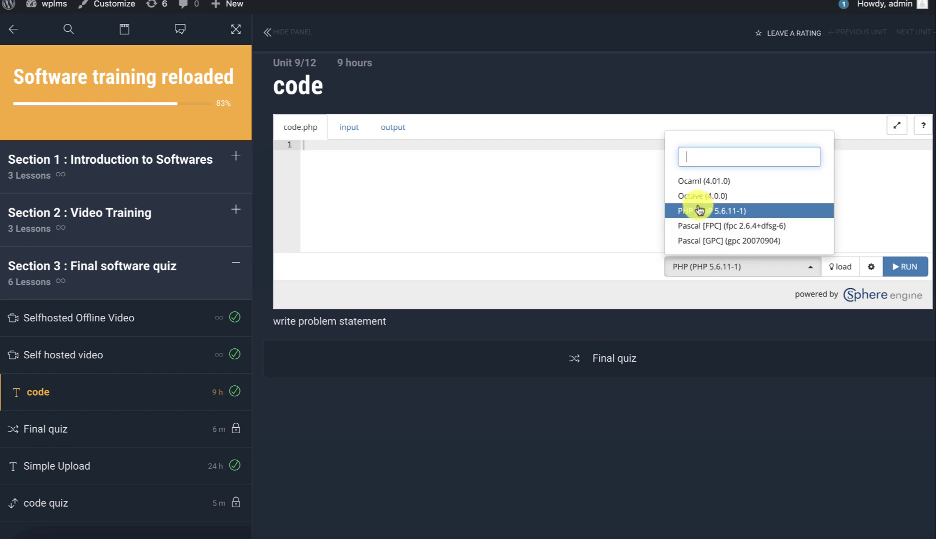
{"action": "left_click", "coordinate": [536, 202]}
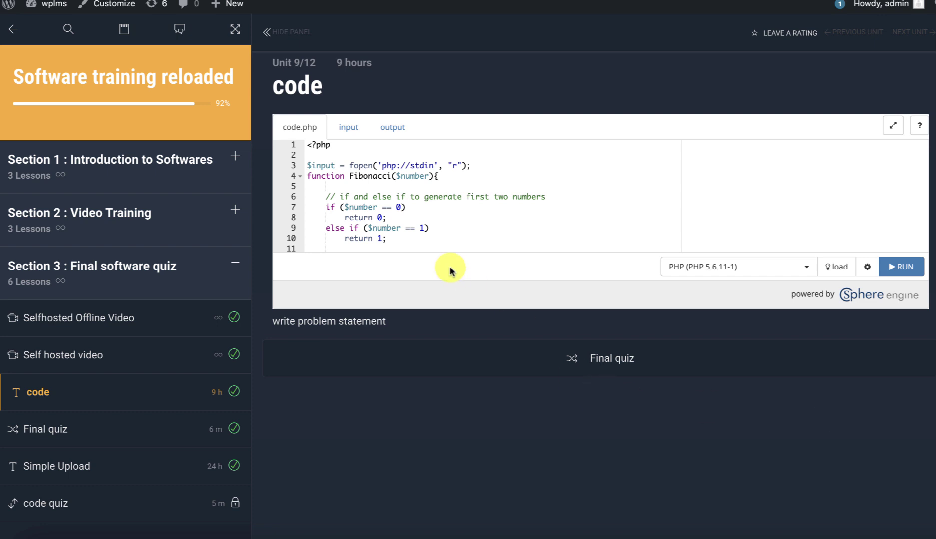
- Edit the pasted Fibonacci code so $number takes its value from $input
{"action": "left_click", "coordinate": [381, 215]}
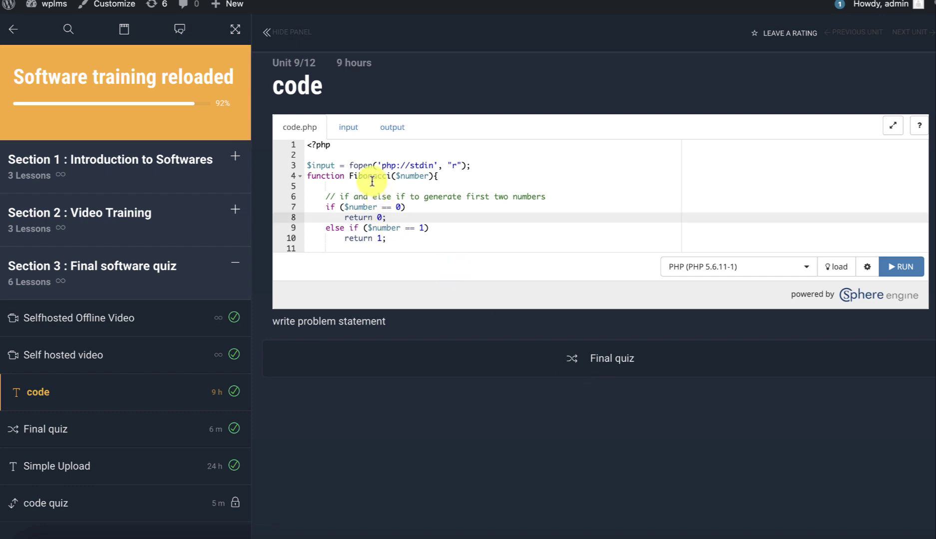
{"action": "scroll", "coordinate": [373, 181], "scroll_direction": "down", "scroll_amount": 4}
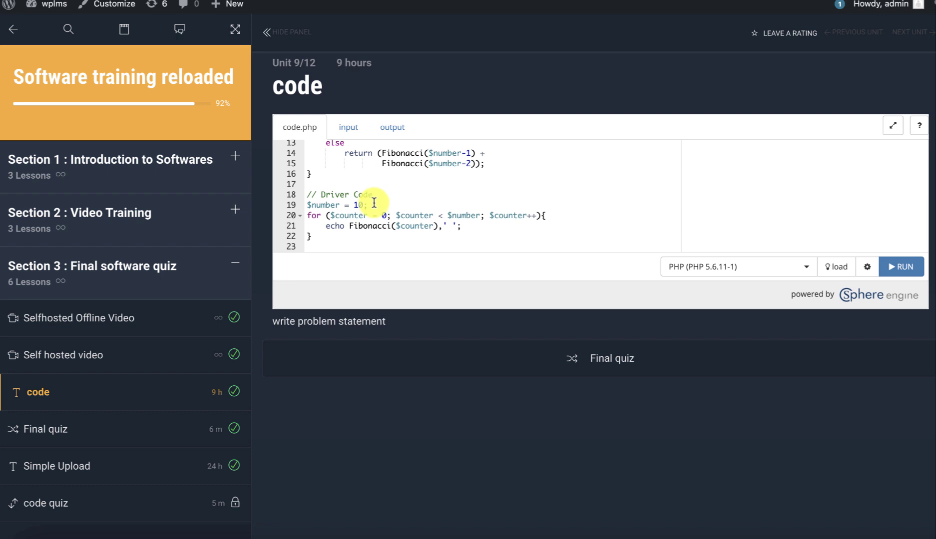
{"action": "left_click", "coordinate": [373, 203]}
{"action": "scroll", "coordinate": [369, 200], "scroll_direction": "up", "scroll_amount": 4}
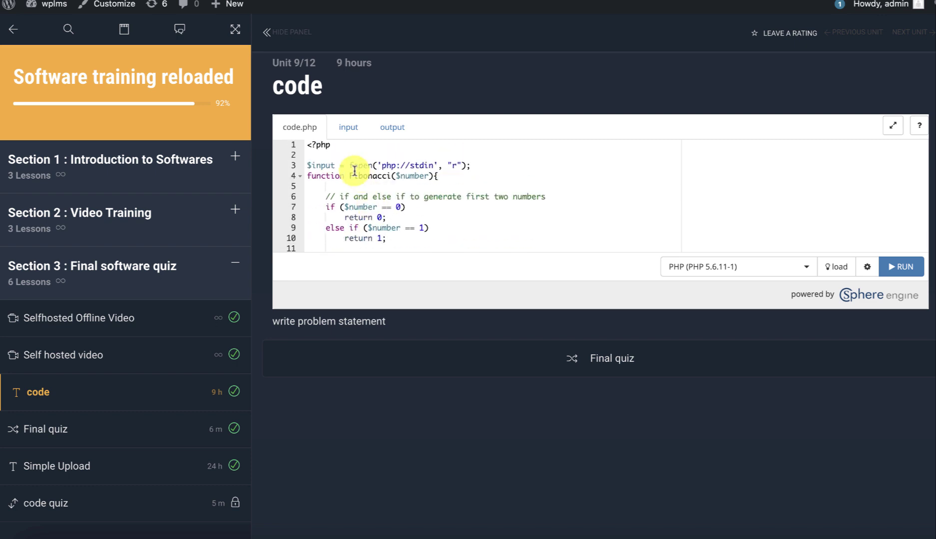
{"action": "left_click", "coordinate": [496, 165]}
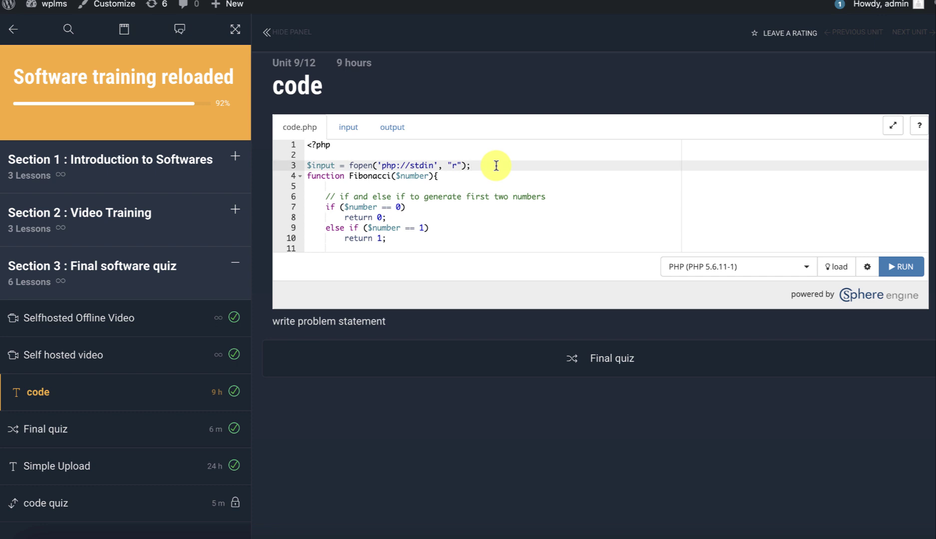
{"action": "key", "text": "Return"}
{"action": "left_click_drag", "start_coordinate": [409, 166], "coordinate": [433, 167]}
{"action": "left_click", "coordinate": [370, 175]}
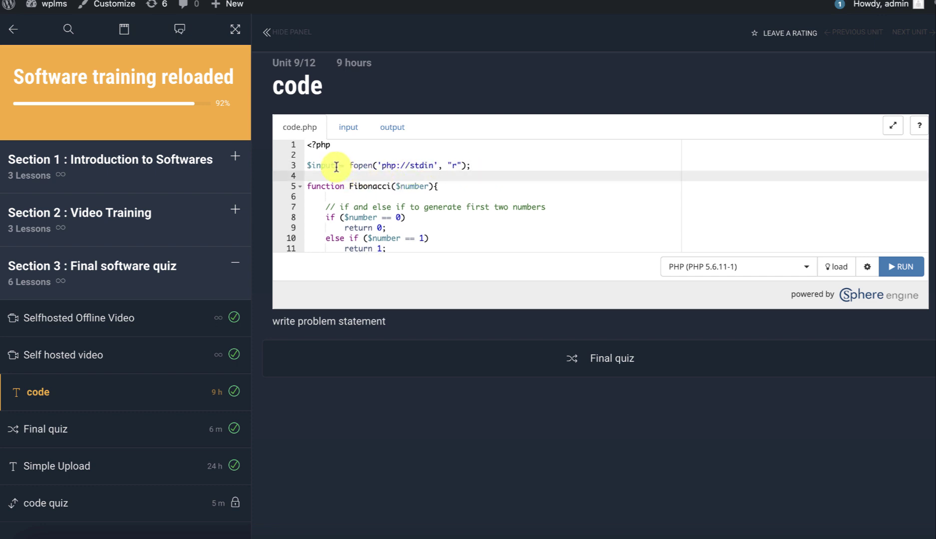
{"action": "double_click", "coordinate": [331, 165]}
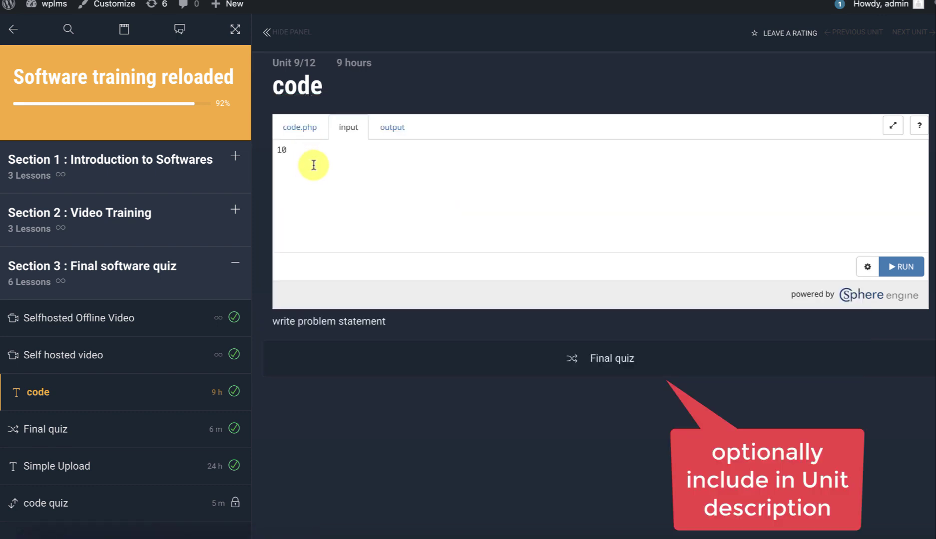
{"action": "left_click", "coordinate": [299, 131]}
{"action": "scroll", "coordinate": [355, 182], "scroll_direction": "down", "scroll_amount": 5}
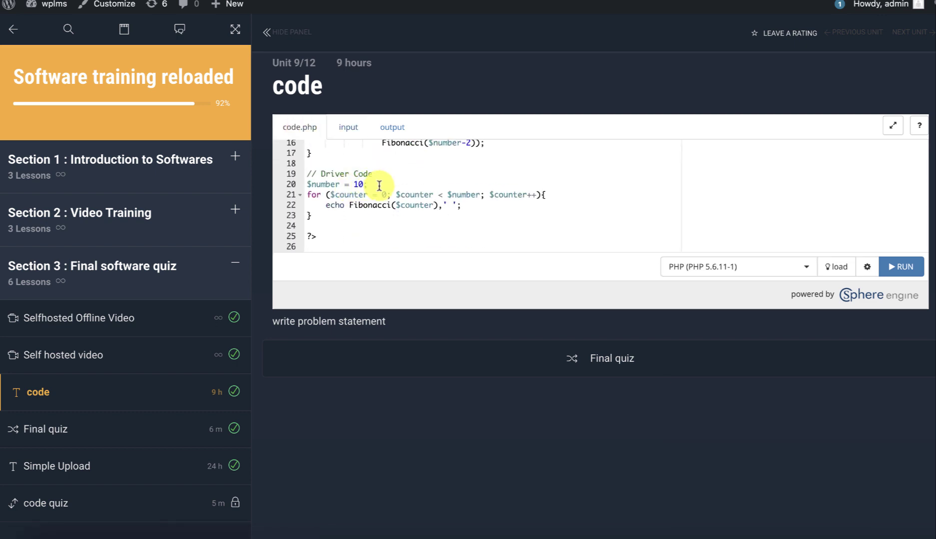
{"action": "left_click", "coordinate": [362, 184]}
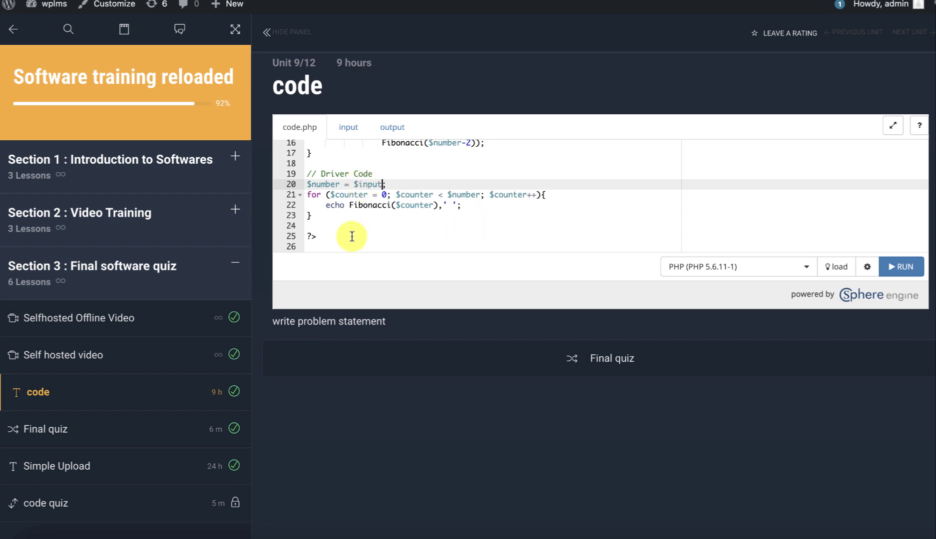
- Set the program input to 6 and run it
{"action": "left_click", "coordinate": [347, 130]}
{"action": "double_click", "coordinate": [299, 151]}
{"action": "type", "text": "6"}
{"action": "left_click", "coordinate": [317, 137]}
{"action": "left_click", "coordinate": [897, 267]}
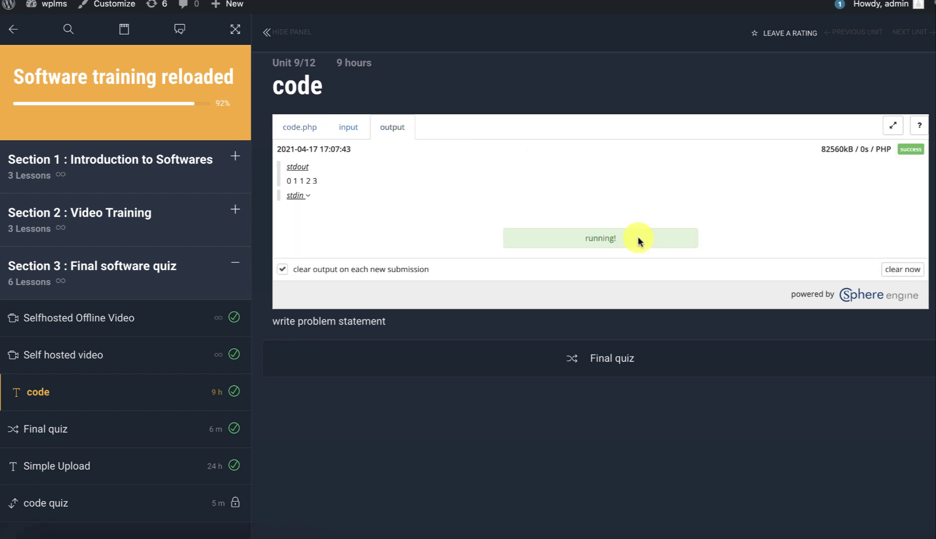
- Check the output, adjust the loop to run to $number+1, and rerun
{"action": "left_click", "coordinate": [298, 195]}
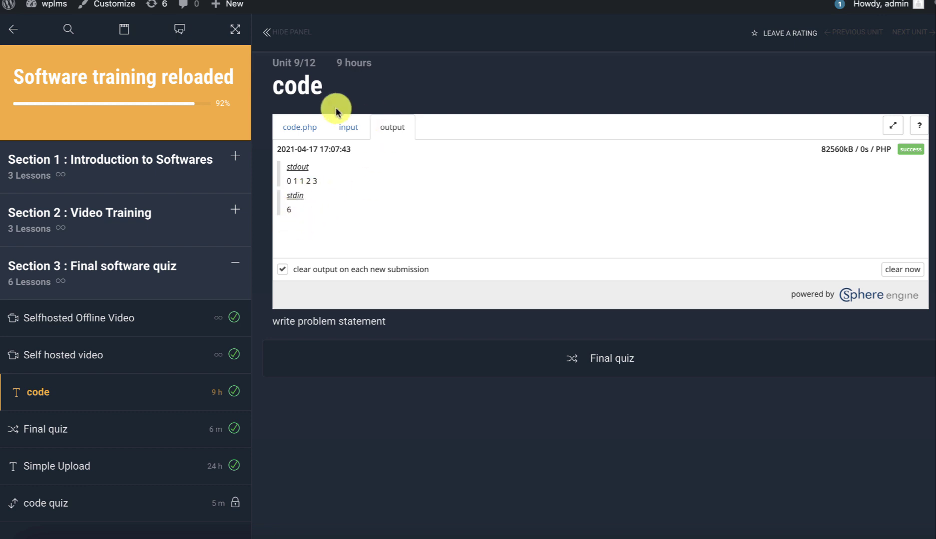
{"action": "left_click", "coordinate": [313, 125]}
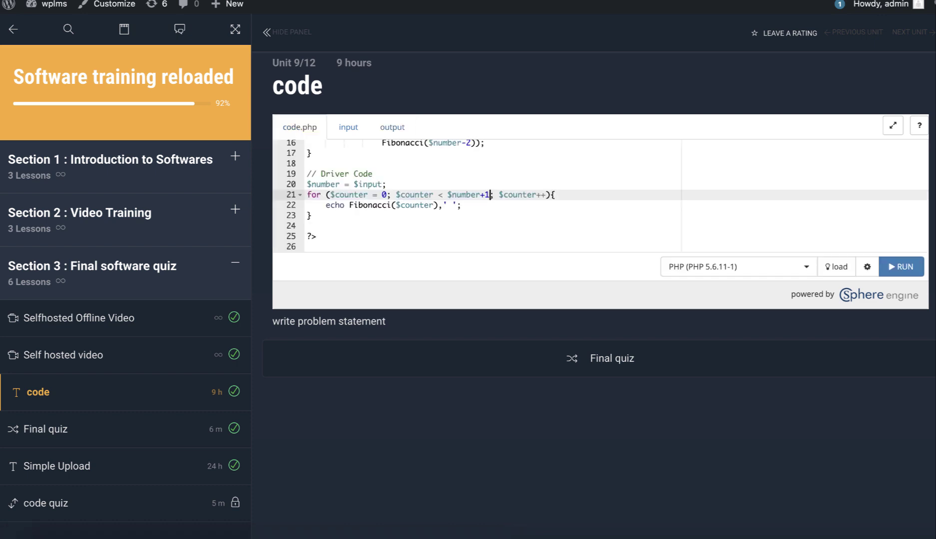
{"action": "left_click", "coordinate": [894, 268]}
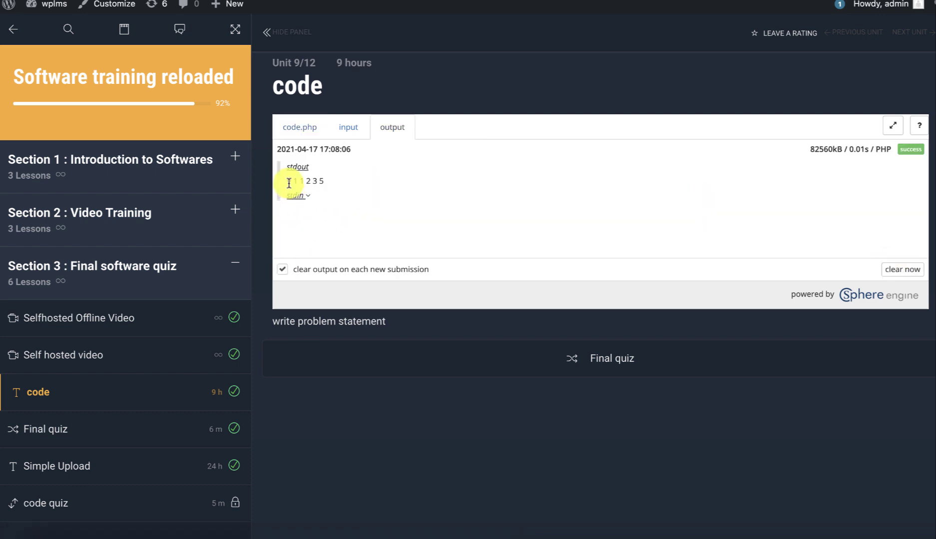
{"action": "left_click", "coordinate": [297, 195]}
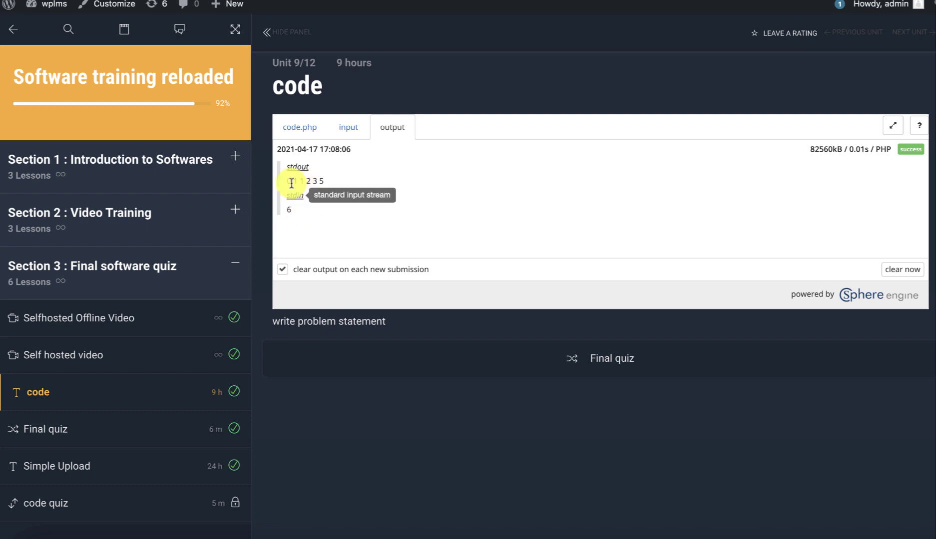
- Change the input to 15 and run, printing Fibonacci numbers 0 through 377
{"action": "left_click", "coordinate": [298, 126]}
{"action": "left_click", "coordinate": [345, 126]}
{"action": "left_click_drag", "start_coordinate": [293, 156], "coordinate": [263, 158]}
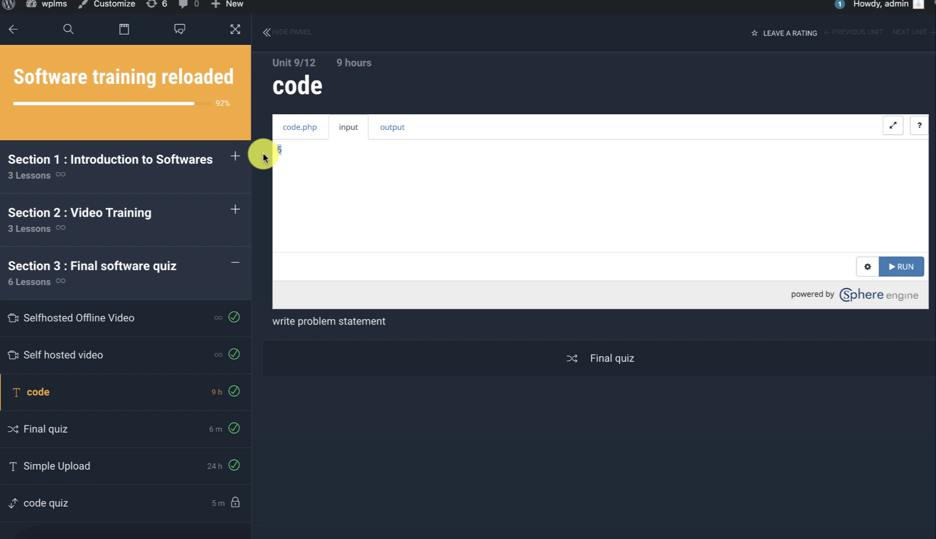
{"action": "type", "text": "15"}
{"action": "left_click", "coordinate": [894, 271]}
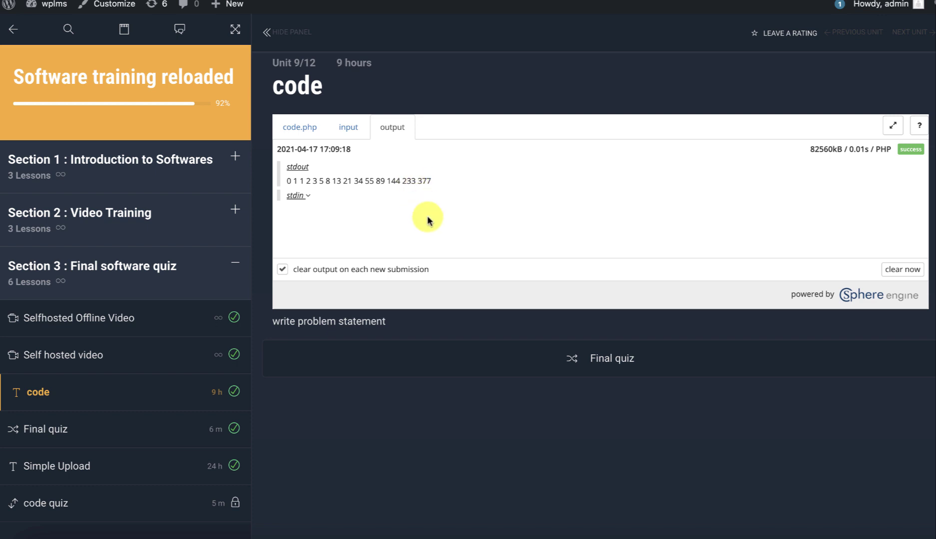
- Move through the Final quiz and Simple Upload units to the code quiz and start it
{"action": "left_click", "coordinate": [587, 357]}
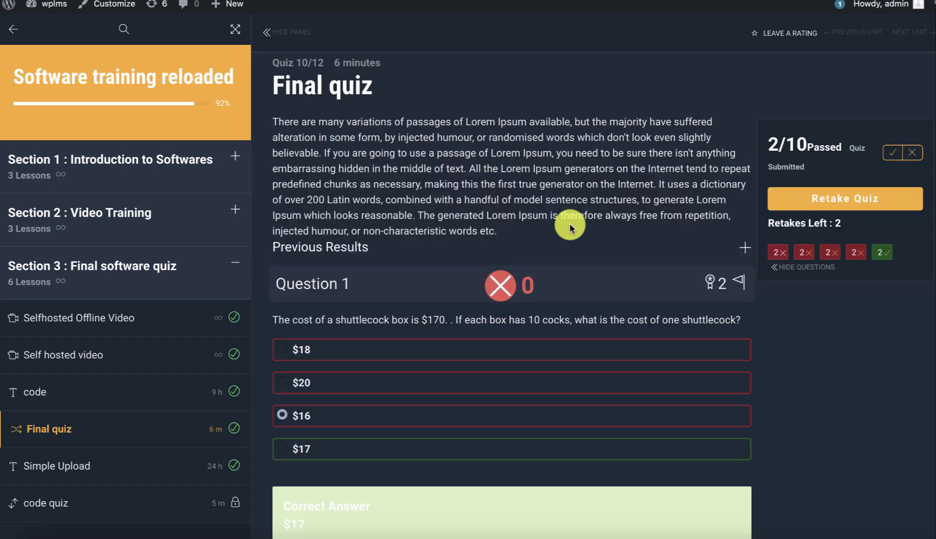
{"action": "scroll", "coordinate": [570, 223], "scroll_direction": "down", "scroll_amount": 3}
{"action": "left_click", "coordinate": [521, 495]}
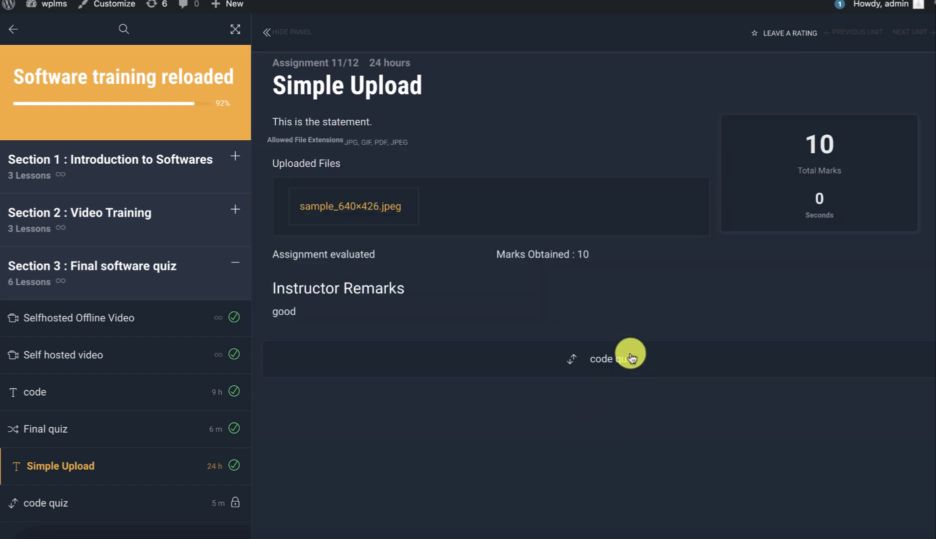
{"action": "left_click", "coordinate": [584, 363]}
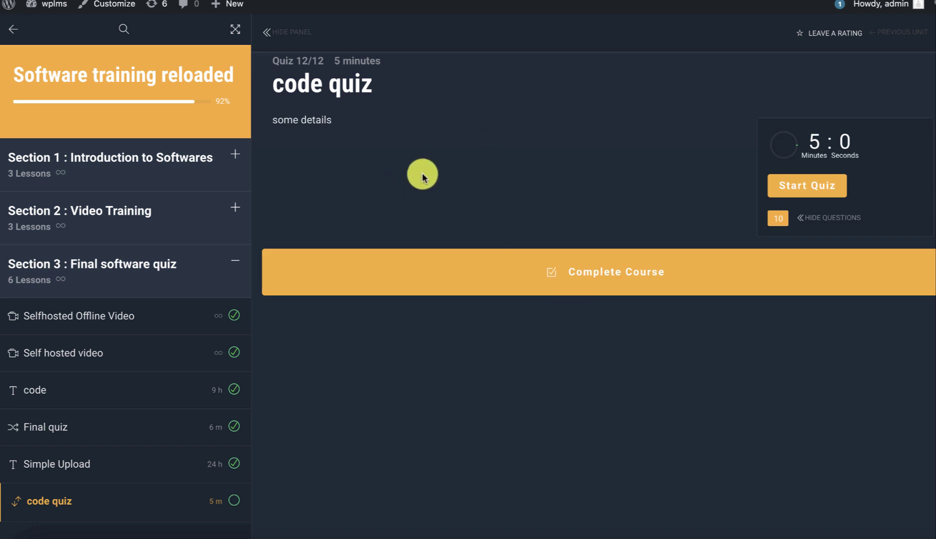
{"action": "left_click", "coordinate": [801, 185]}
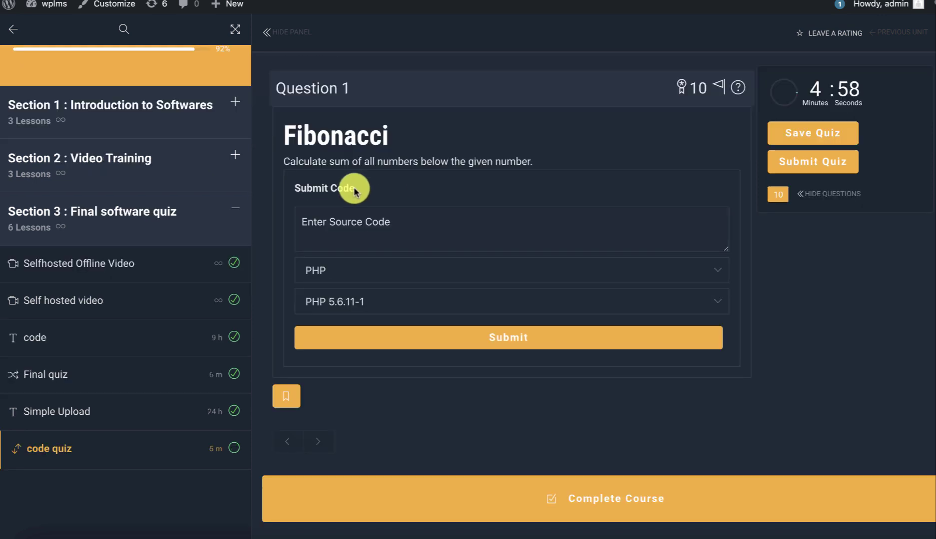
- Answer Question 1 in PHP with php 7.4.3 and view its 6.67 score
{"action": "left_click", "coordinate": [390, 231]}
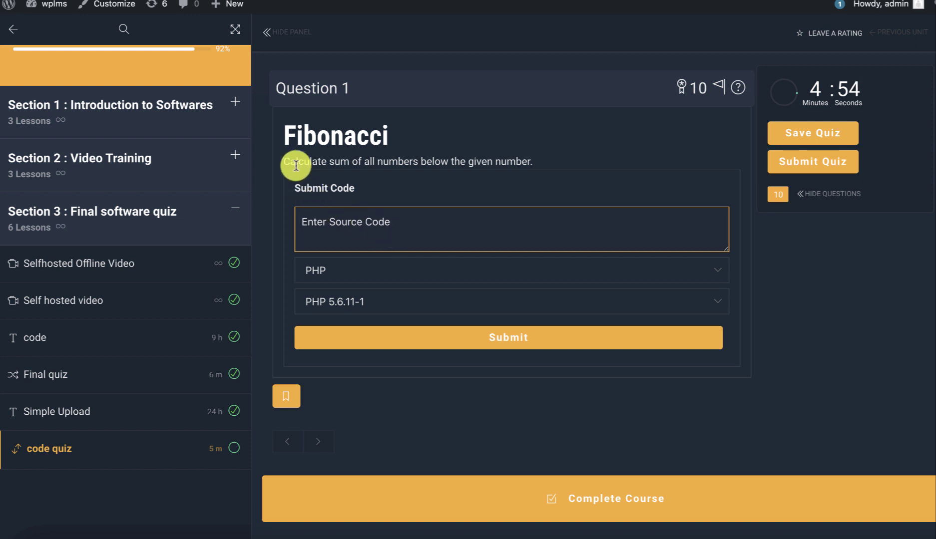
{"action": "left_click_drag", "start_coordinate": [290, 161], "coordinate": [530, 161]}
{"action": "left_click", "coordinate": [391, 223]}
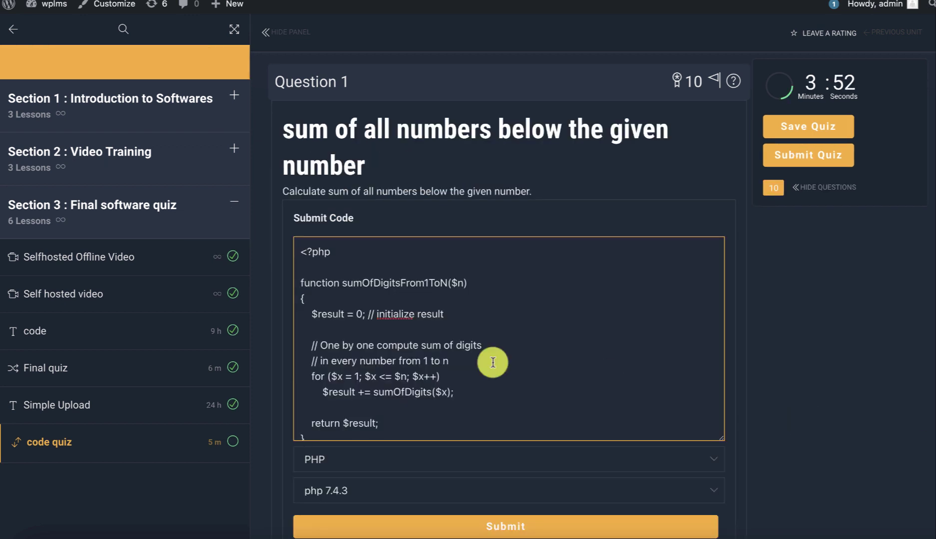
{"action": "left_click", "coordinate": [432, 346]}
{"action": "left_click_drag", "start_coordinate": [334, 250], "coordinate": [283, 248]}
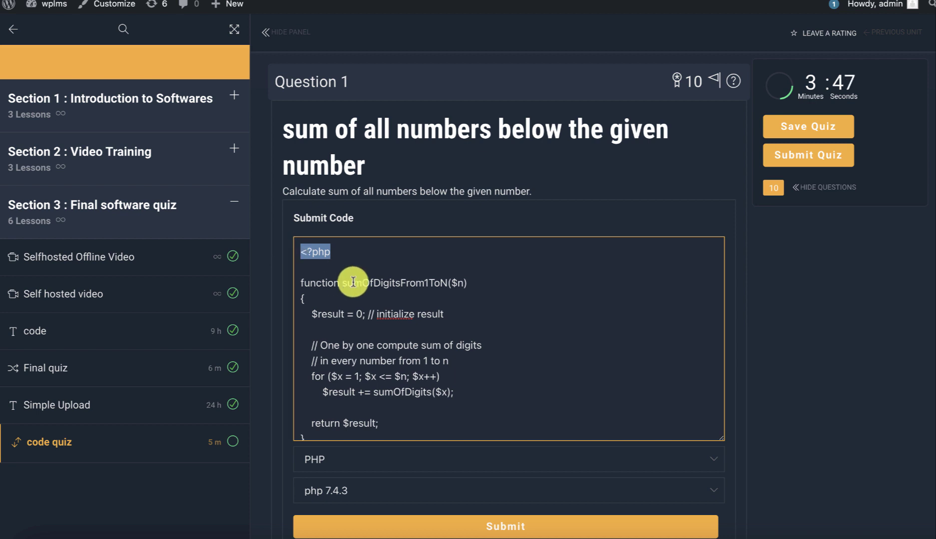
{"action": "scroll", "coordinate": [353, 283], "scroll_direction": "down", "scroll_amount": 4}
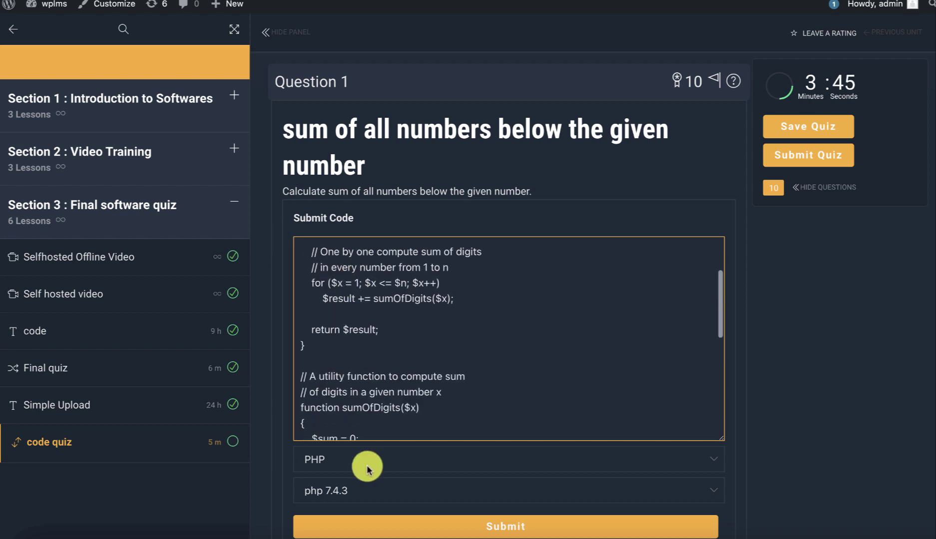
{"action": "left_click", "coordinate": [351, 490]}
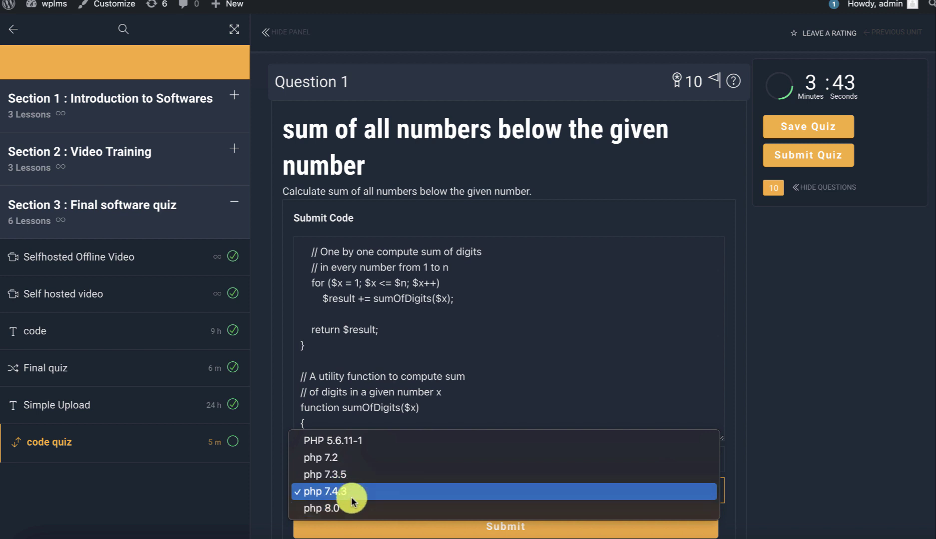
{"action": "left_click", "coordinate": [762, 460]}
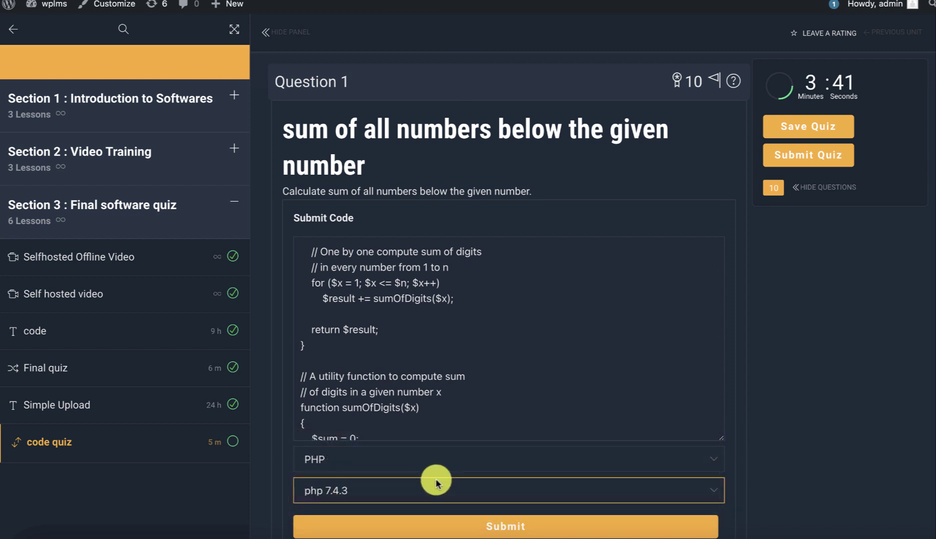
{"action": "scroll", "coordinate": [834, 360], "scroll_direction": "down", "scroll_amount": 2}
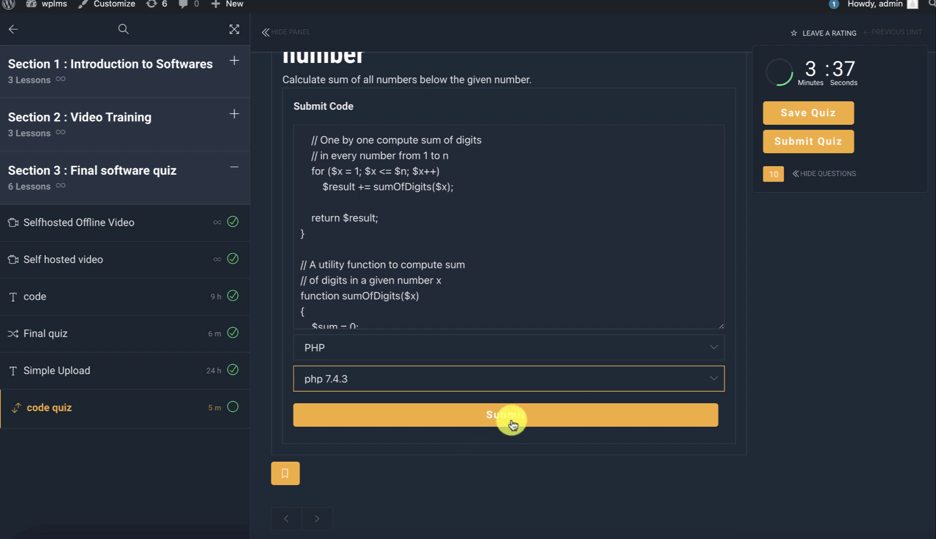
{"action": "scroll", "coordinate": [483, 208], "scroll_direction": "down", "scroll_amount": 5}
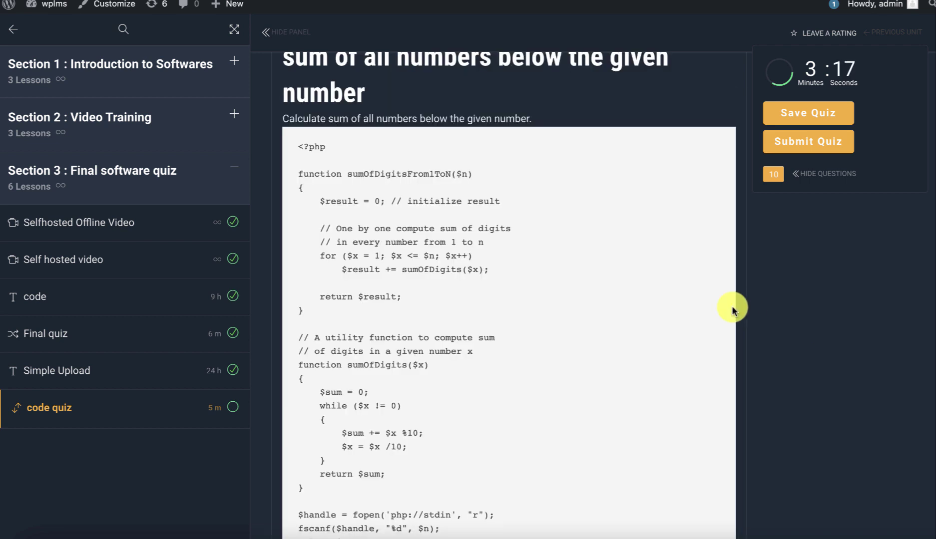
{"action": "scroll", "coordinate": [632, 324], "scroll_direction": "up", "scroll_amount": 3}
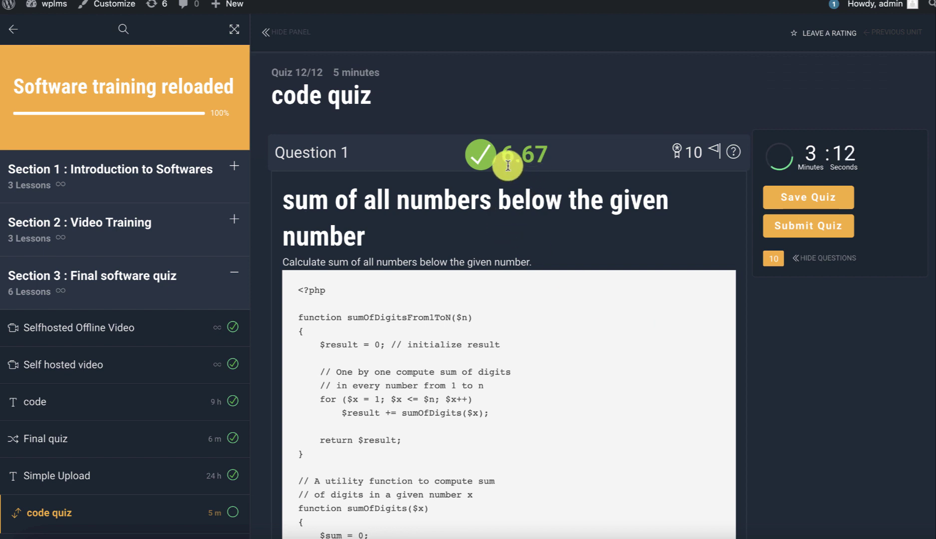
{"action": "left_click_drag", "start_coordinate": [501, 153], "coordinate": [535, 155]}
{"action": "left_click", "coordinate": [567, 157]}
{"action": "scroll", "coordinate": [567, 156], "scroll_direction": "down", "scroll_amount": 5}
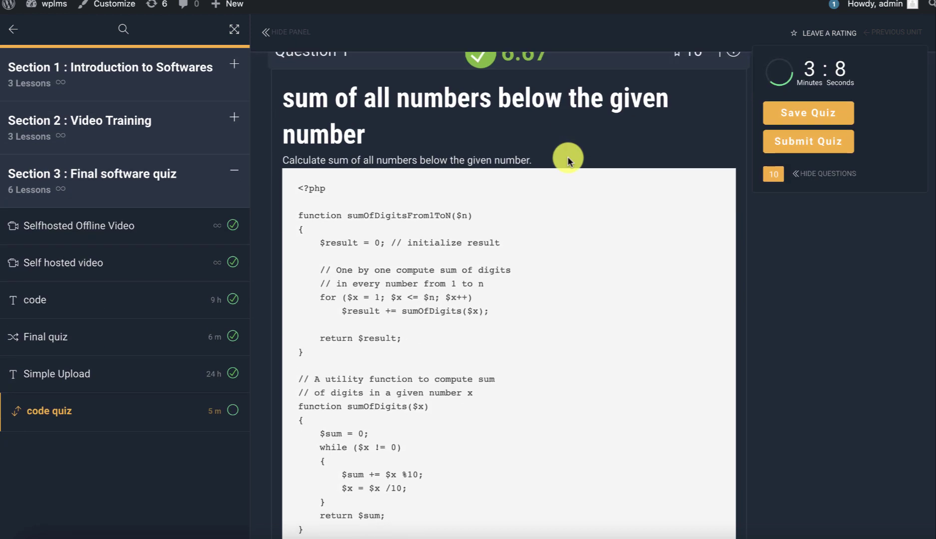
{"action": "scroll", "coordinate": [567, 156], "scroll_direction": "down", "scroll_amount": 3}
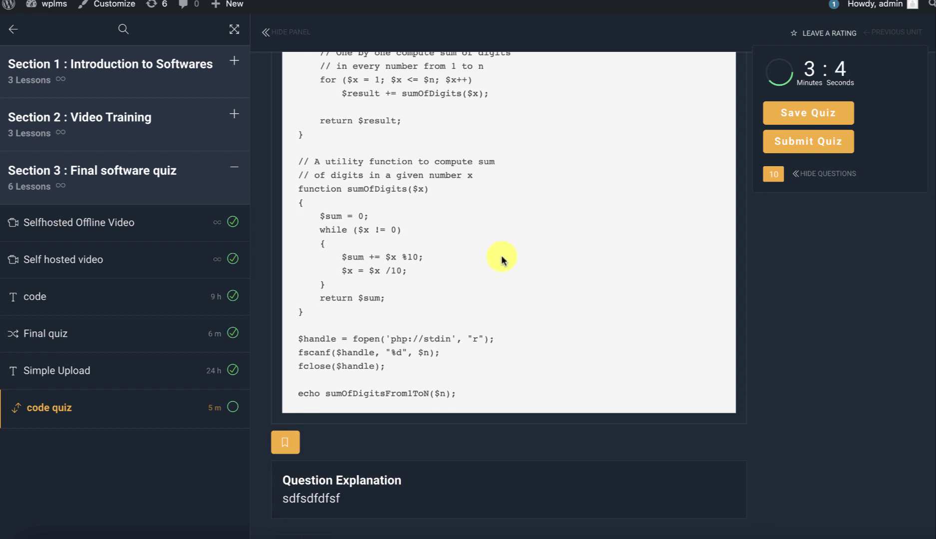
{"action": "scroll", "coordinate": [502, 260], "scroll_direction": "up", "scroll_amount": 5}
{"action": "scroll", "coordinate": [495, 192], "scroll_direction": "up", "scroll_amount": 2}
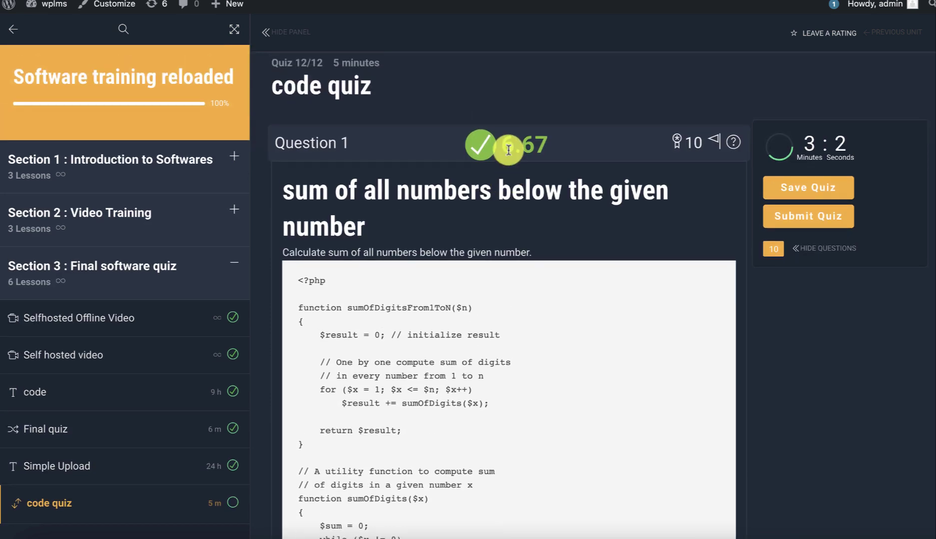
{"action": "left_click_drag", "start_coordinate": [508, 150], "coordinate": [561, 151]}
{"action": "left_click", "coordinate": [561, 151]}
{"action": "scroll", "coordinate": [561, 151], "scroll_direction": "down", "scroll_amount": 8}
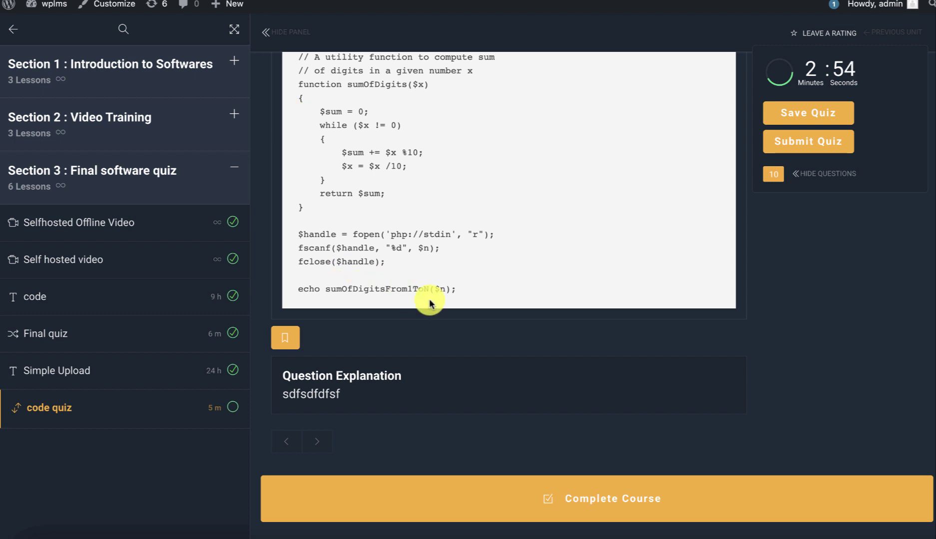
{"action": "scroll", "coordinate": [430, 303], "scroll_direction": "up", "scroll_amount": 8}
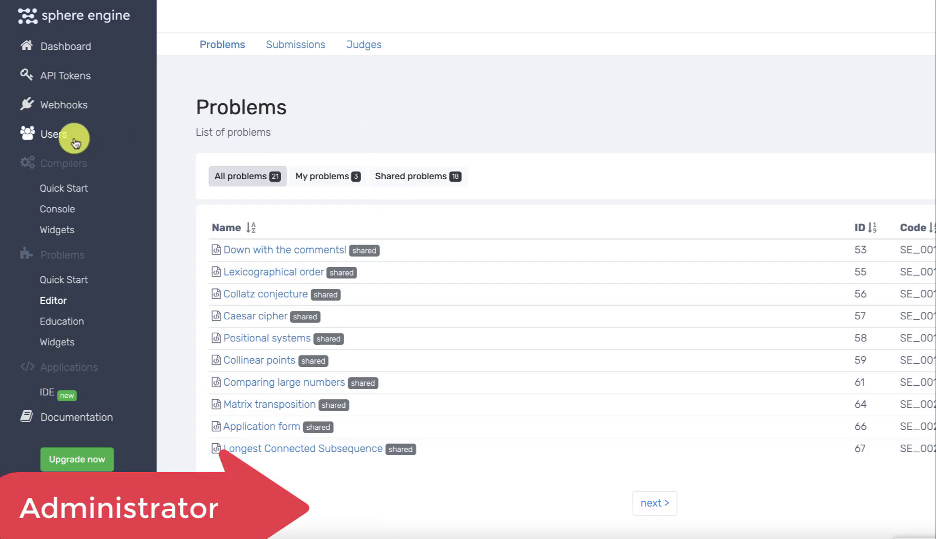
- From the Sphere Engine dashboard, filter Problems to My problems and open 'sum of all numbers below the given number'
{"action": "left_click", "coordinate": [60, 48]}
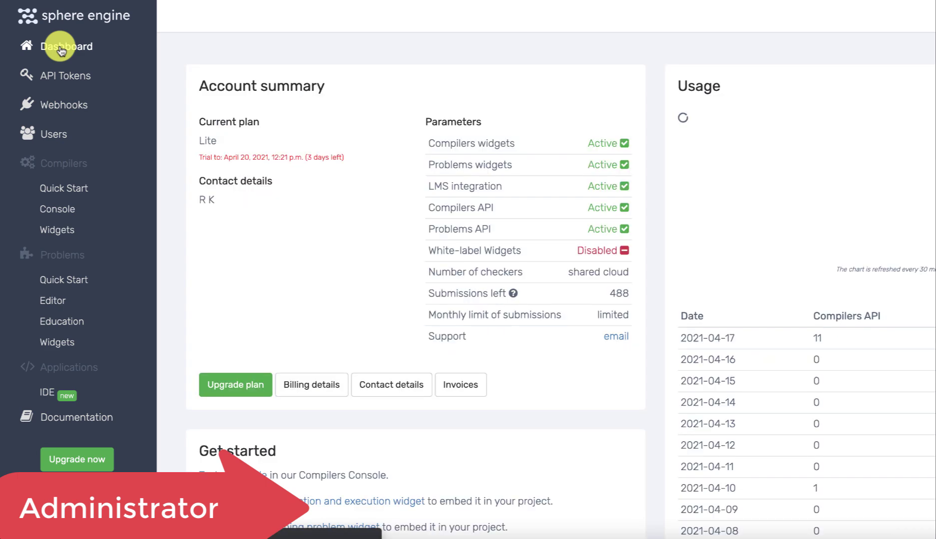
{"action": "scroll", "coordinate": [371, 270], "scroll_direction": "down", "scroll_amount": 1}
{"action": "scroll", "coordinate": [371, 272], "scroll_direction": "down", "scroll_amount": 1}
{"action": "scroll", "coordinate": [371, 274], "scroll_direction": "down", "scroll_amount": 6}
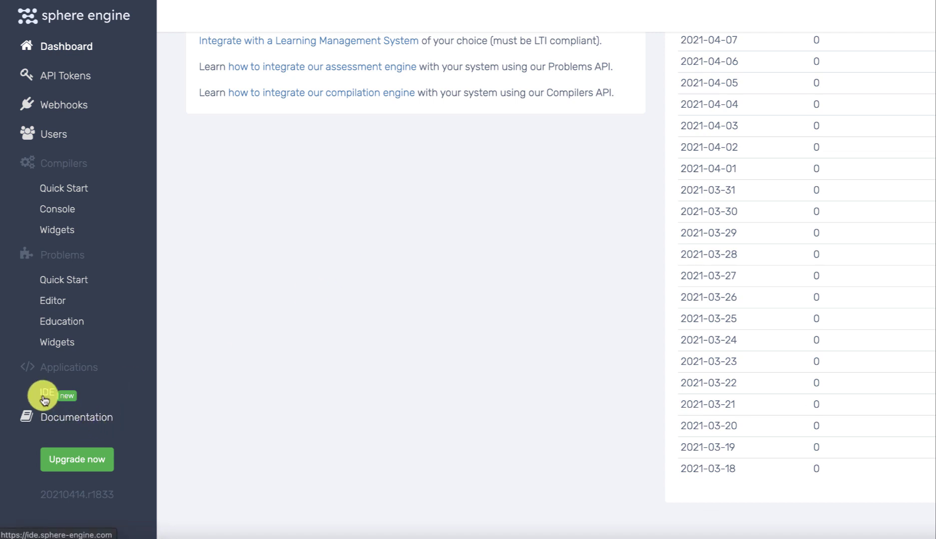
{"action": "left_click", "coordinate": [52, 302]}
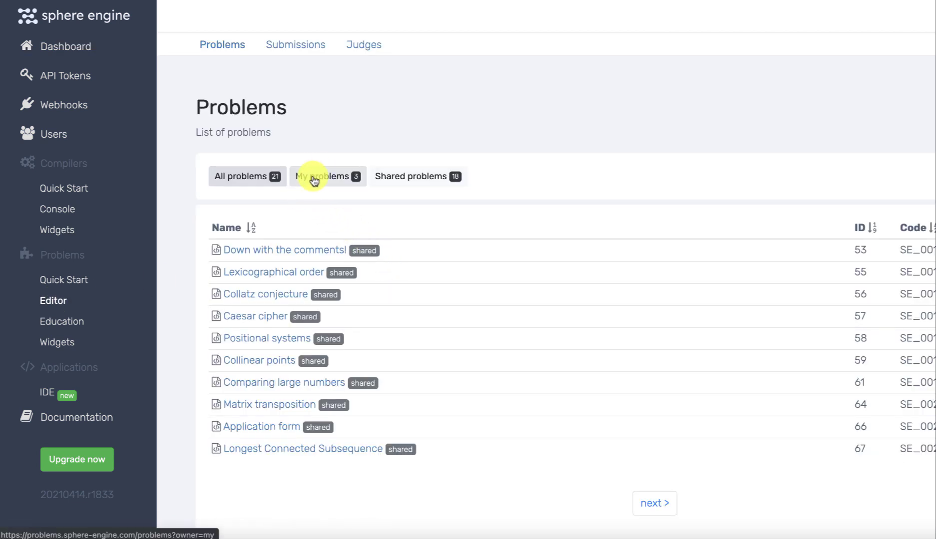
{"action": "left_click", "coordinate": [327, 179]}
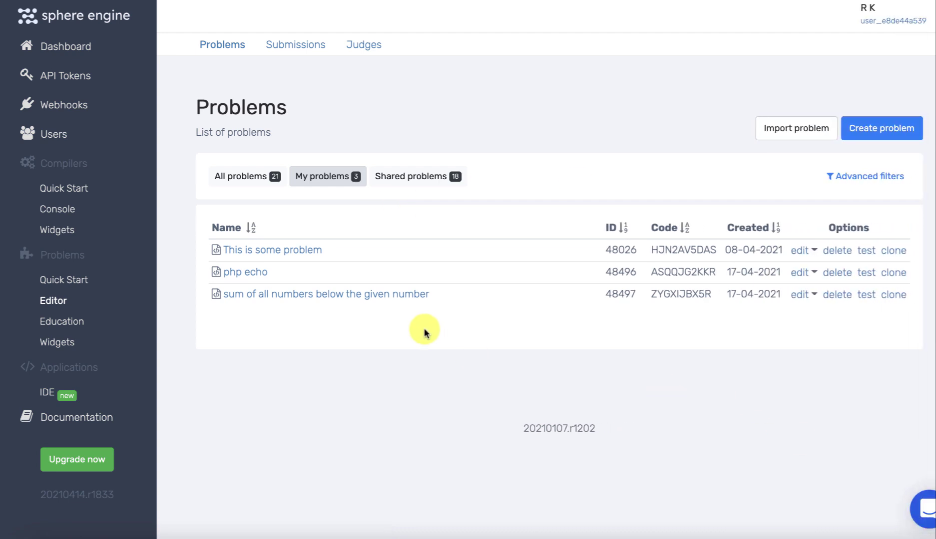
{"action": "left_click", "coordinate": [265, 296]}
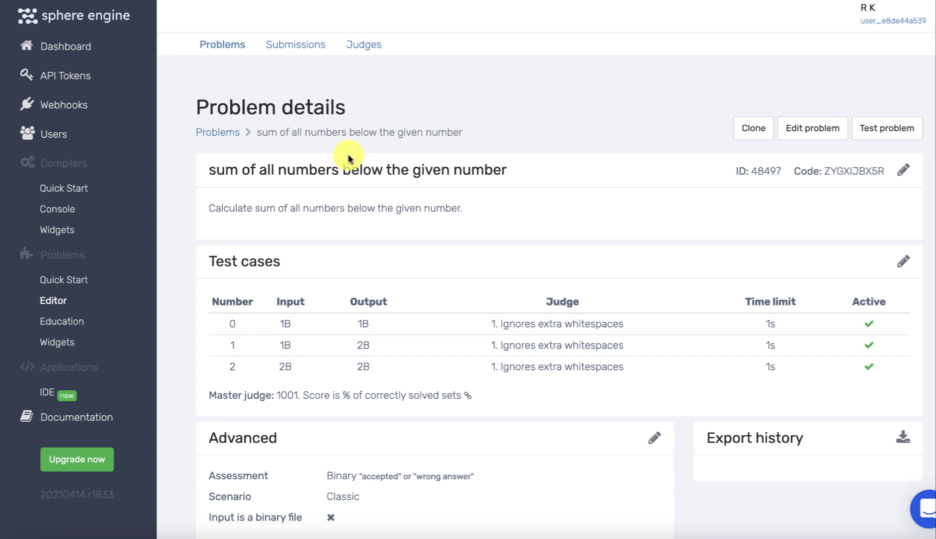
- Open the top accepted submission's report: tests 0 and 1 accepted, test 2 wrong answer
{"action": "left_click", "coordinate": [293, 50]}
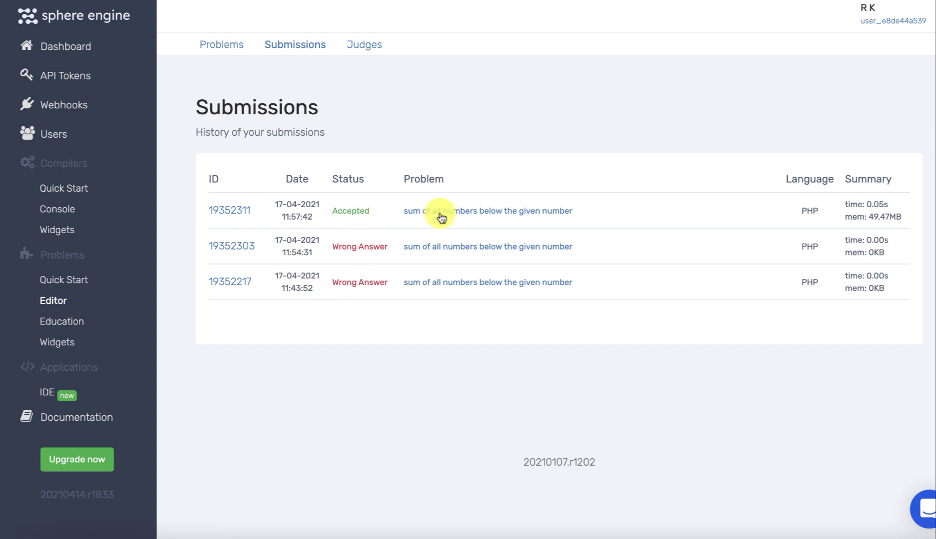
{"action": "left_click", "coordinate": [234, 209]}
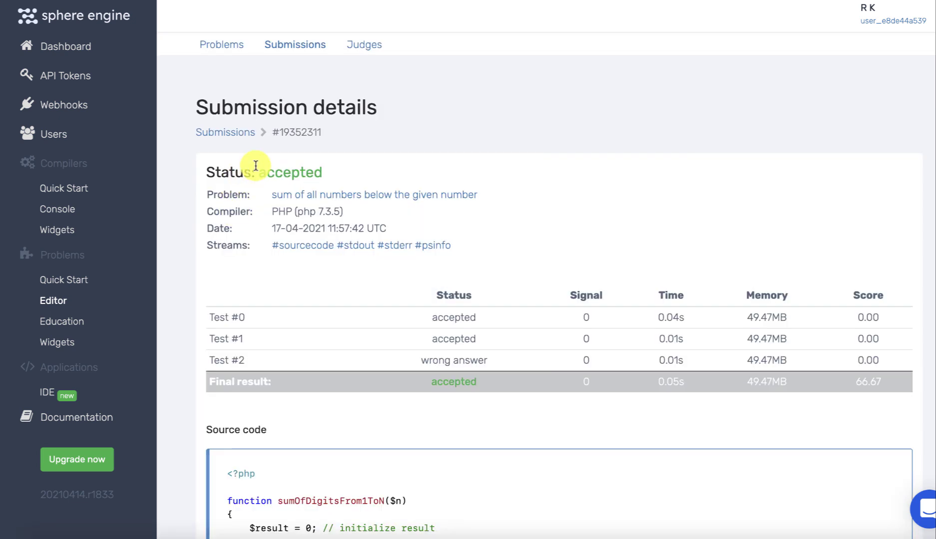
{"action": "scroll", "coordinate": [440, 196], "scroll_direction": "down", "scroll_amount": 1}
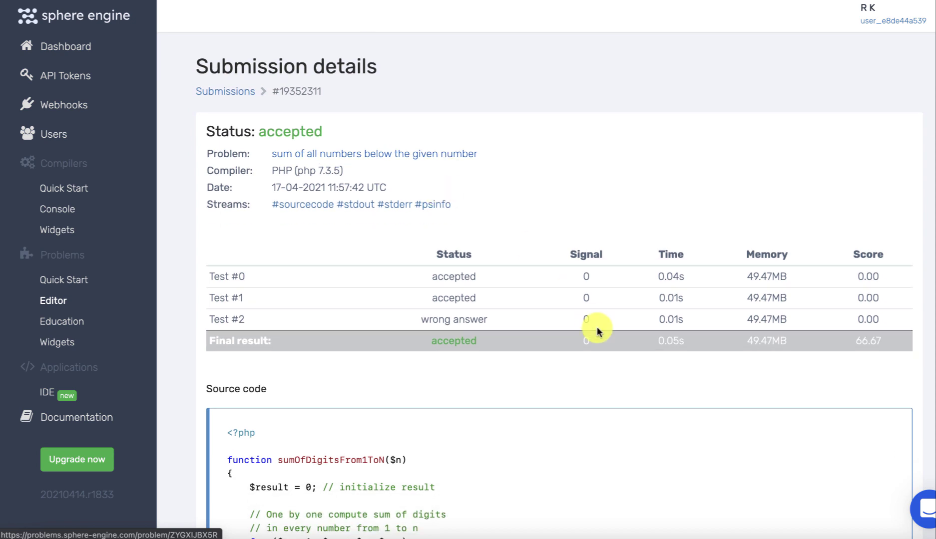
{"action": "left_click_drag", "start_coordinate": [451, 277], "coordinate": [477, 278]}
{"action": "left_click_drag", "start_coordinate": [429, 319], "coordinate": [564, 328]}
- Scroll through the test results and output streams to the judge's memory value
{"action": "scroll", "coordinate": [579, 345], "scroll_direction": "down", "scroll_amount": 3}
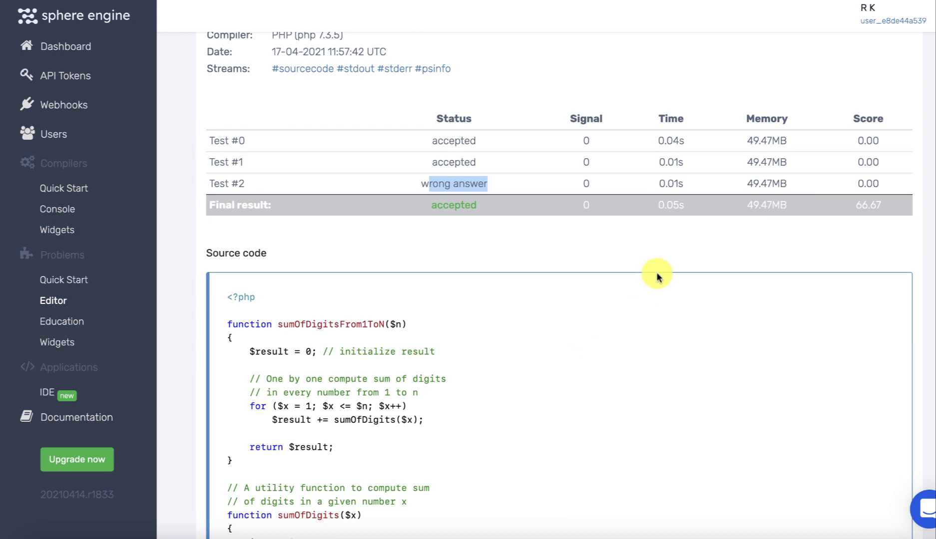
{"action": "scroll", "coordinate": [657, 274], "scroll_direction": "down", "scroll_amount": 8}
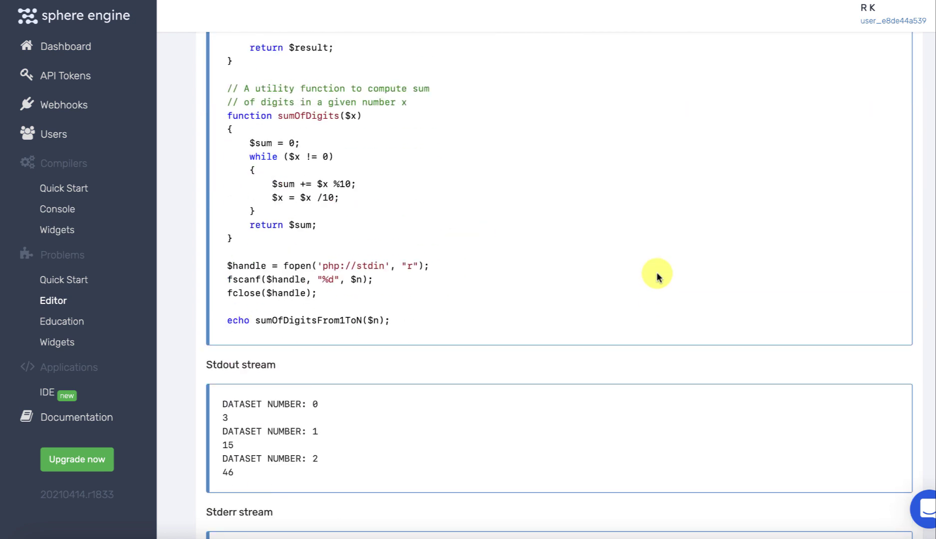
{"action": "scroll", "coordinate": [657, 274], "scroll_direction": "down", "scroll_amount": 2}
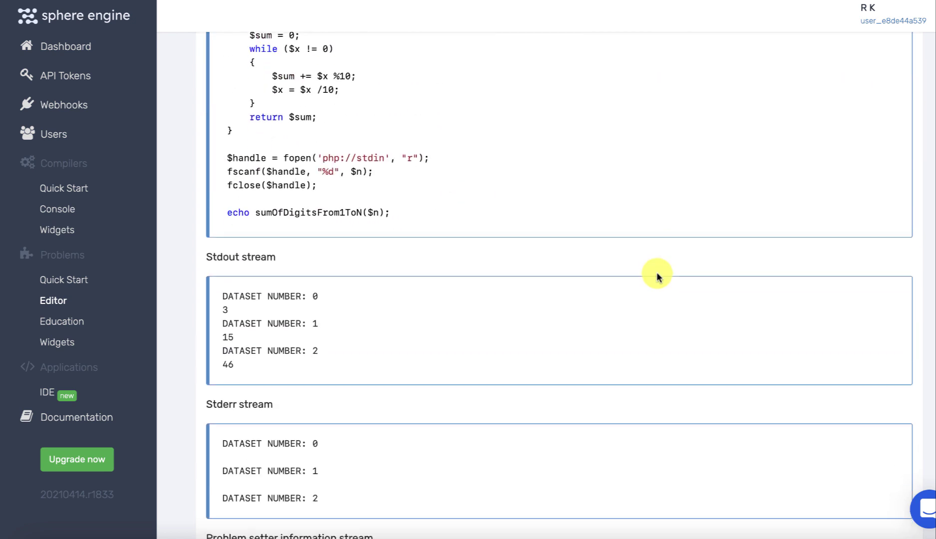
{"action": "scroll", "coordinate": [657, 272], "scroll_direction": "down", "scroll_amount": 3}
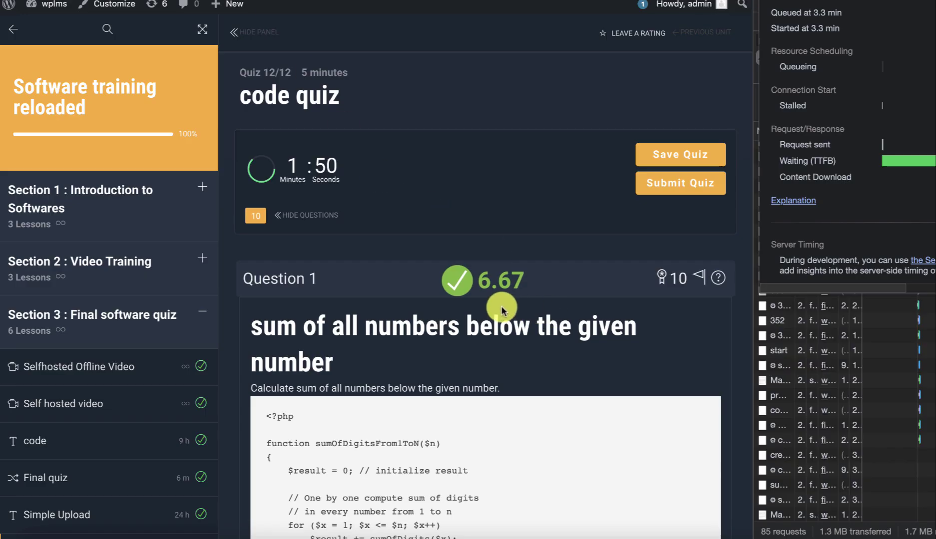
{"action": "scroll", "coordinate": [515, 300], "scroll_direction": "down", "scroll_amount": 3}
{"action": "scroll", "coordinate": [515, 299], "scroll_direction": "down", "scroll_amount": 7}
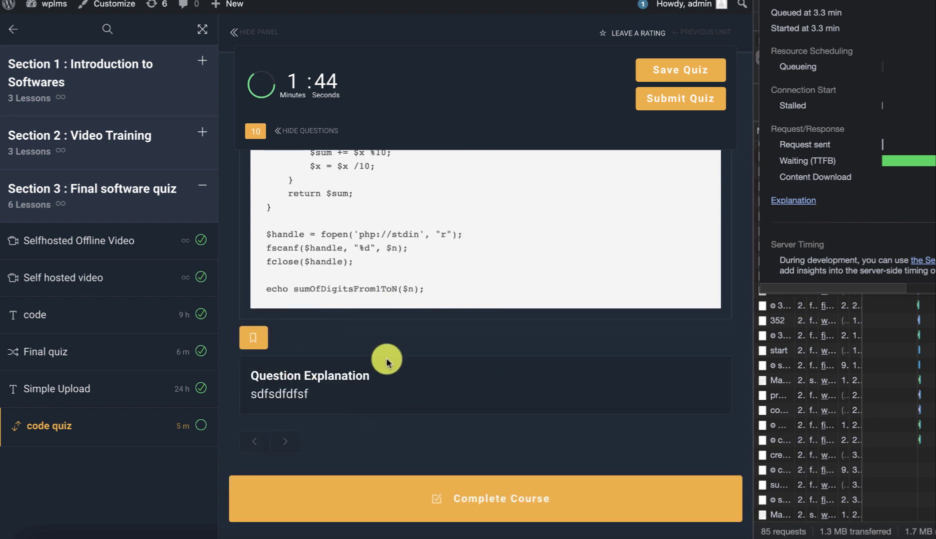
{"action": "scroll", "coordinate": [387, 360], "scroll_direction": "up", "scroll_amount": 7}
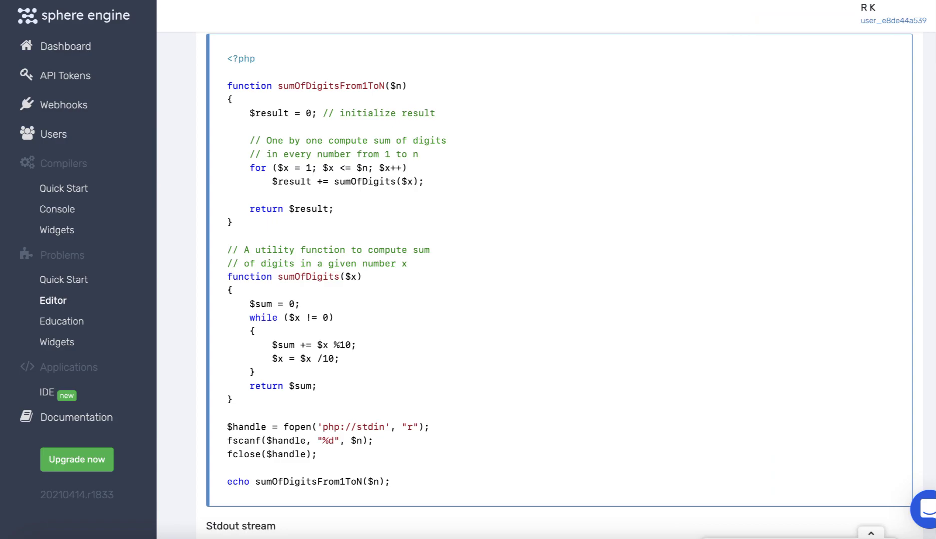
{"action": "scroll", "coordinate": [447, 282], "scroll_direction": "down", "scroll_amount": 10}
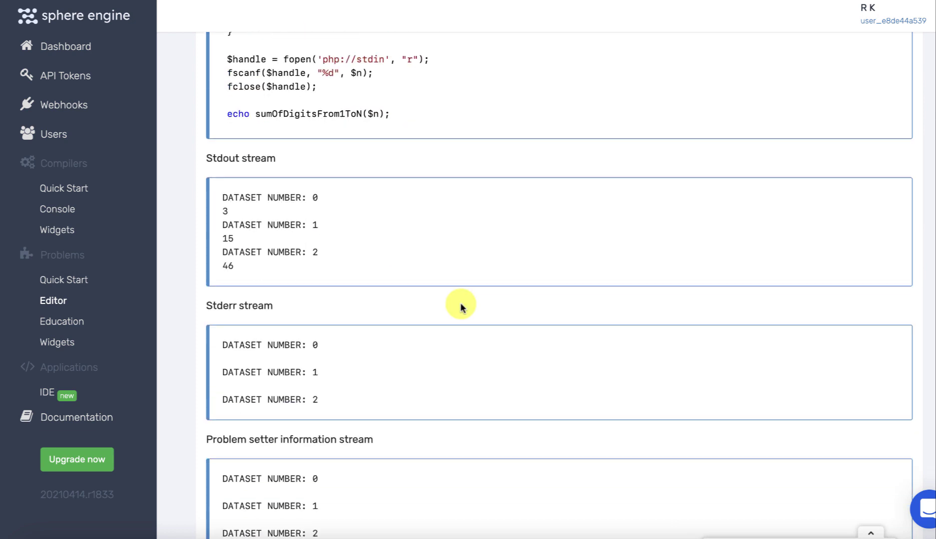
{"action": "scroll", "coordinate": [460, 307], "scroll_direction": "down", "scroll_amount": 2}
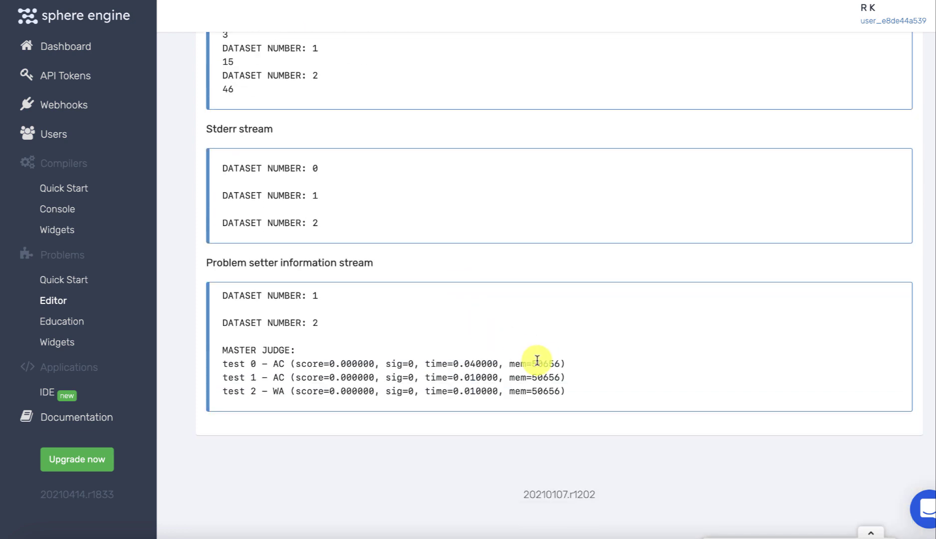
{"action": "left_click_drag", "start_coordinate": [533, 362], "coordinate": [567, 392]}
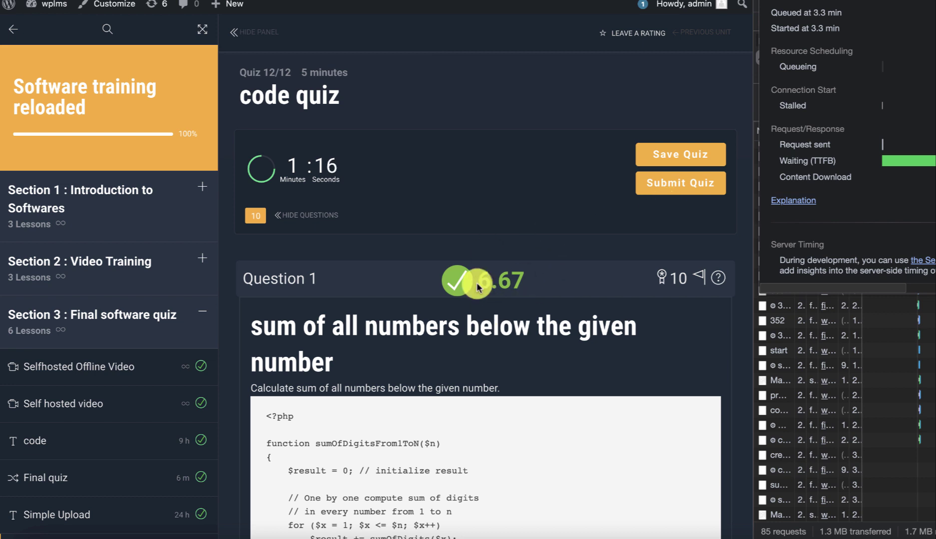
- Submit the code quiz for 6.67/10, then retake it and start a new attempt
{"action": "left_click", "coordinate": [706, 189]}
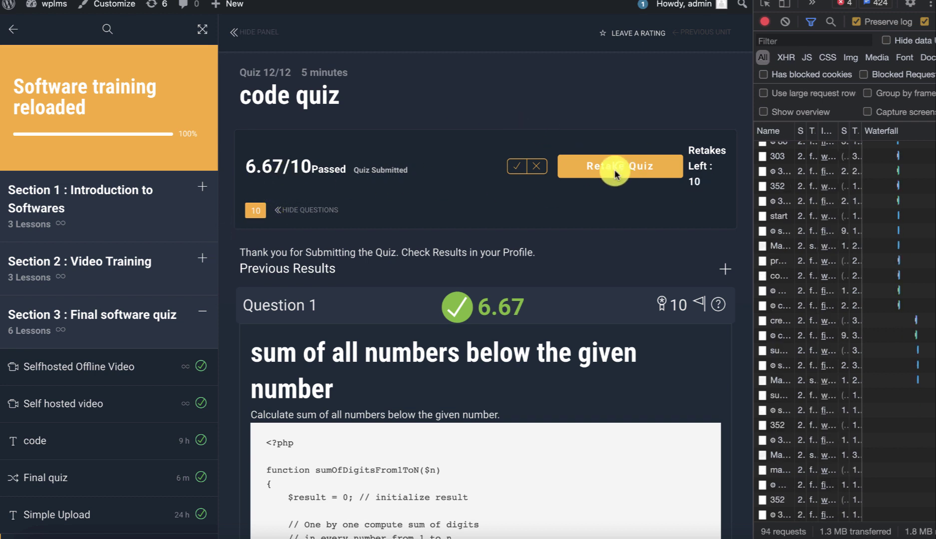
{"action": "left_click", "coordinate": [615, 171]}
{"action": "key", "text": "F12"}
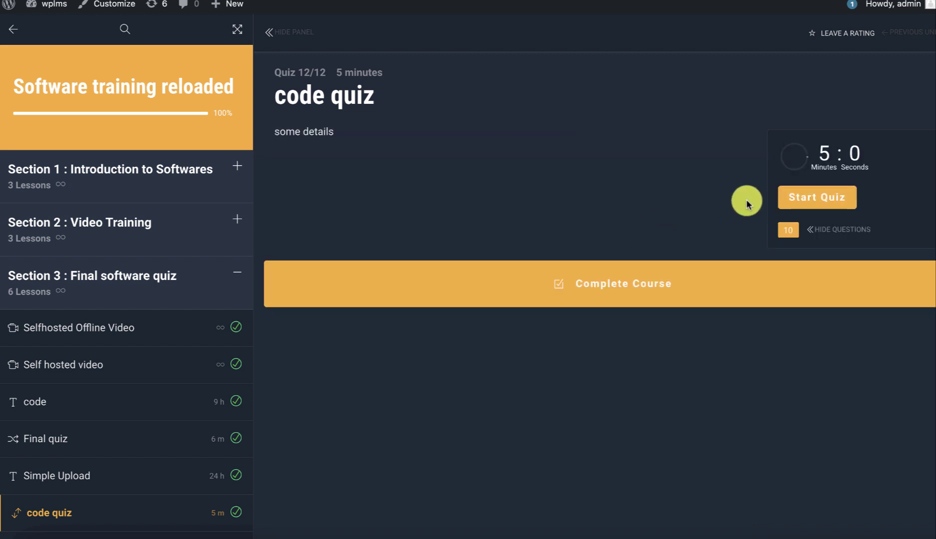
{"action": "left_click", "coordinate": [812, 200]}
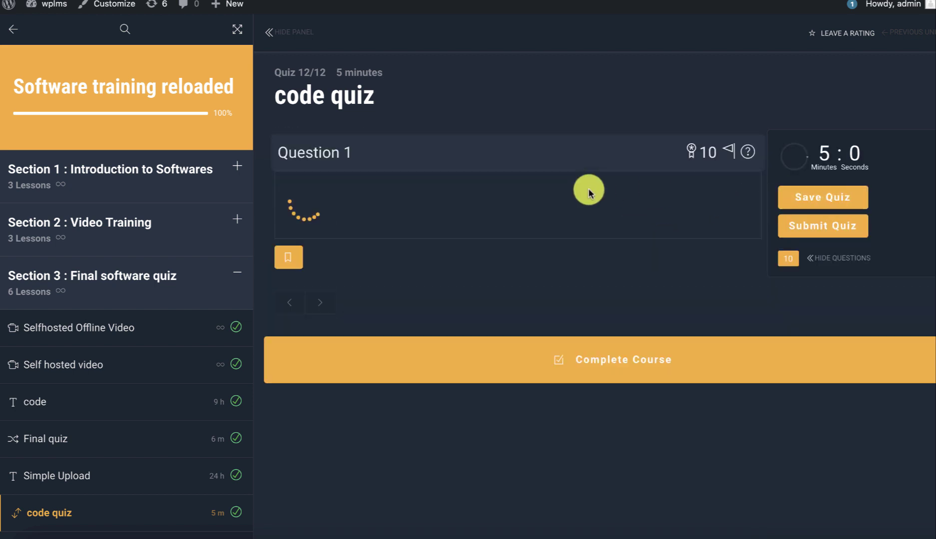